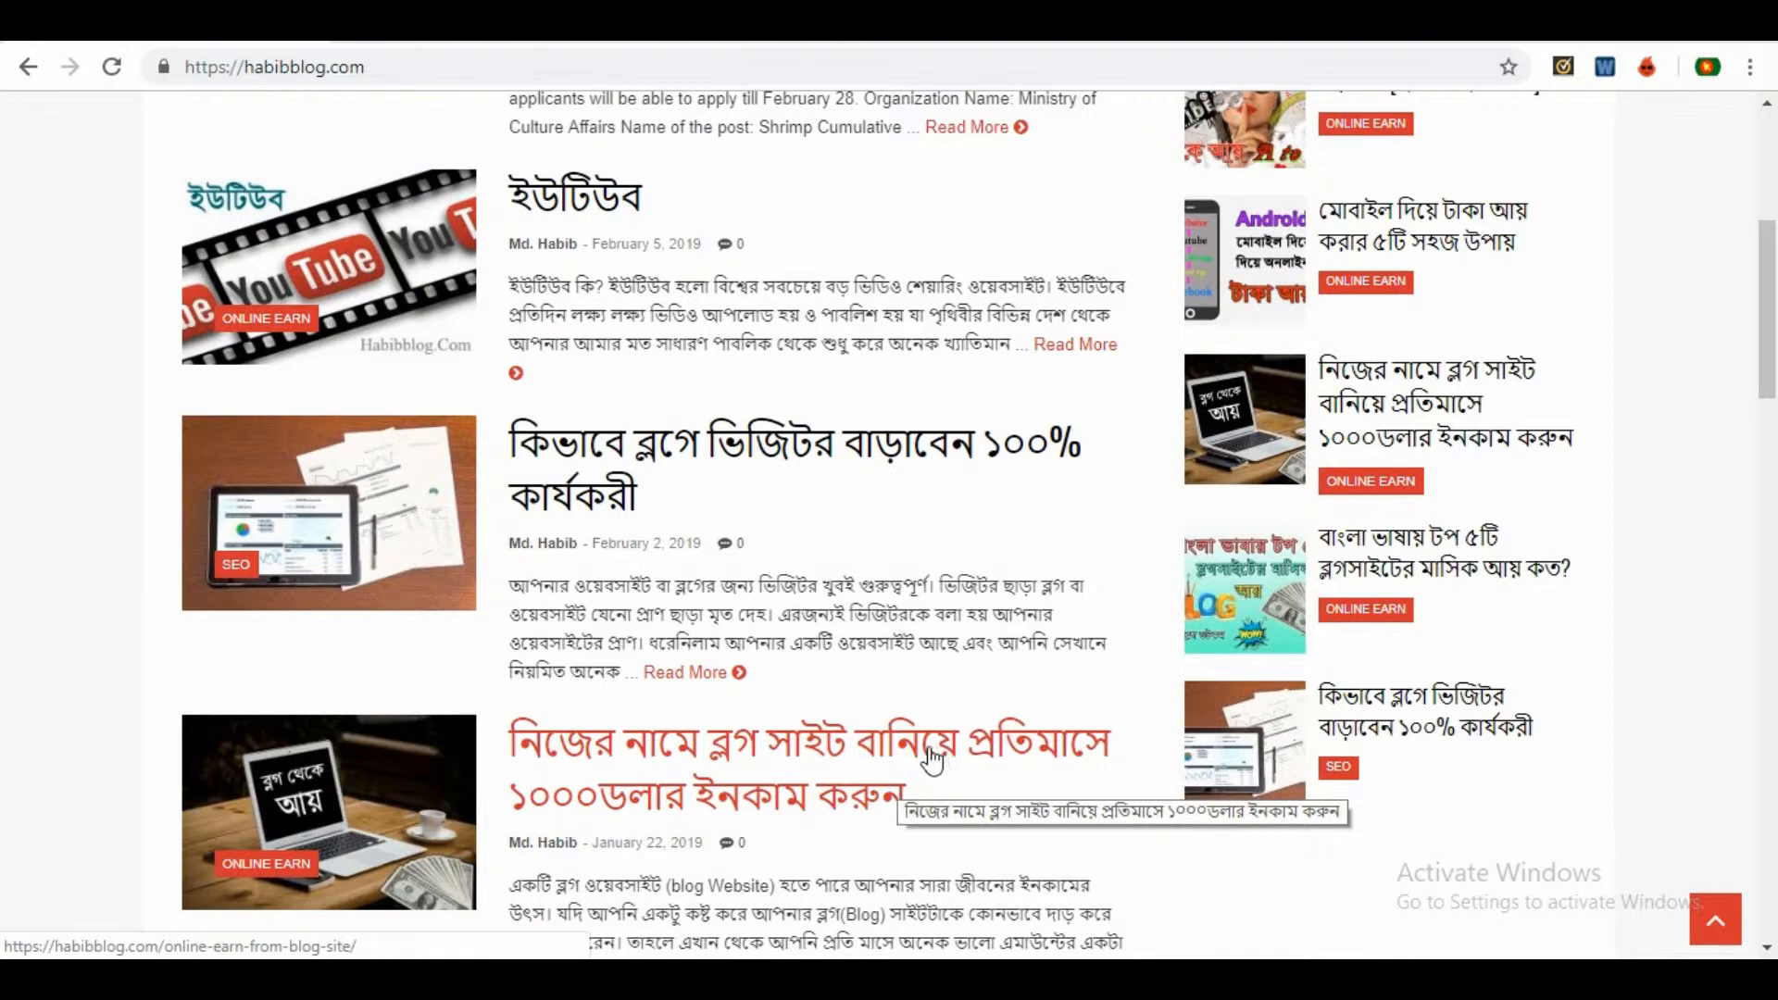
Look through the article list on the habibblog.com home page.
{"action": "scroll", "coordinate": [912, 628], "scroll_direction": "down", "scroll_amount": 1}
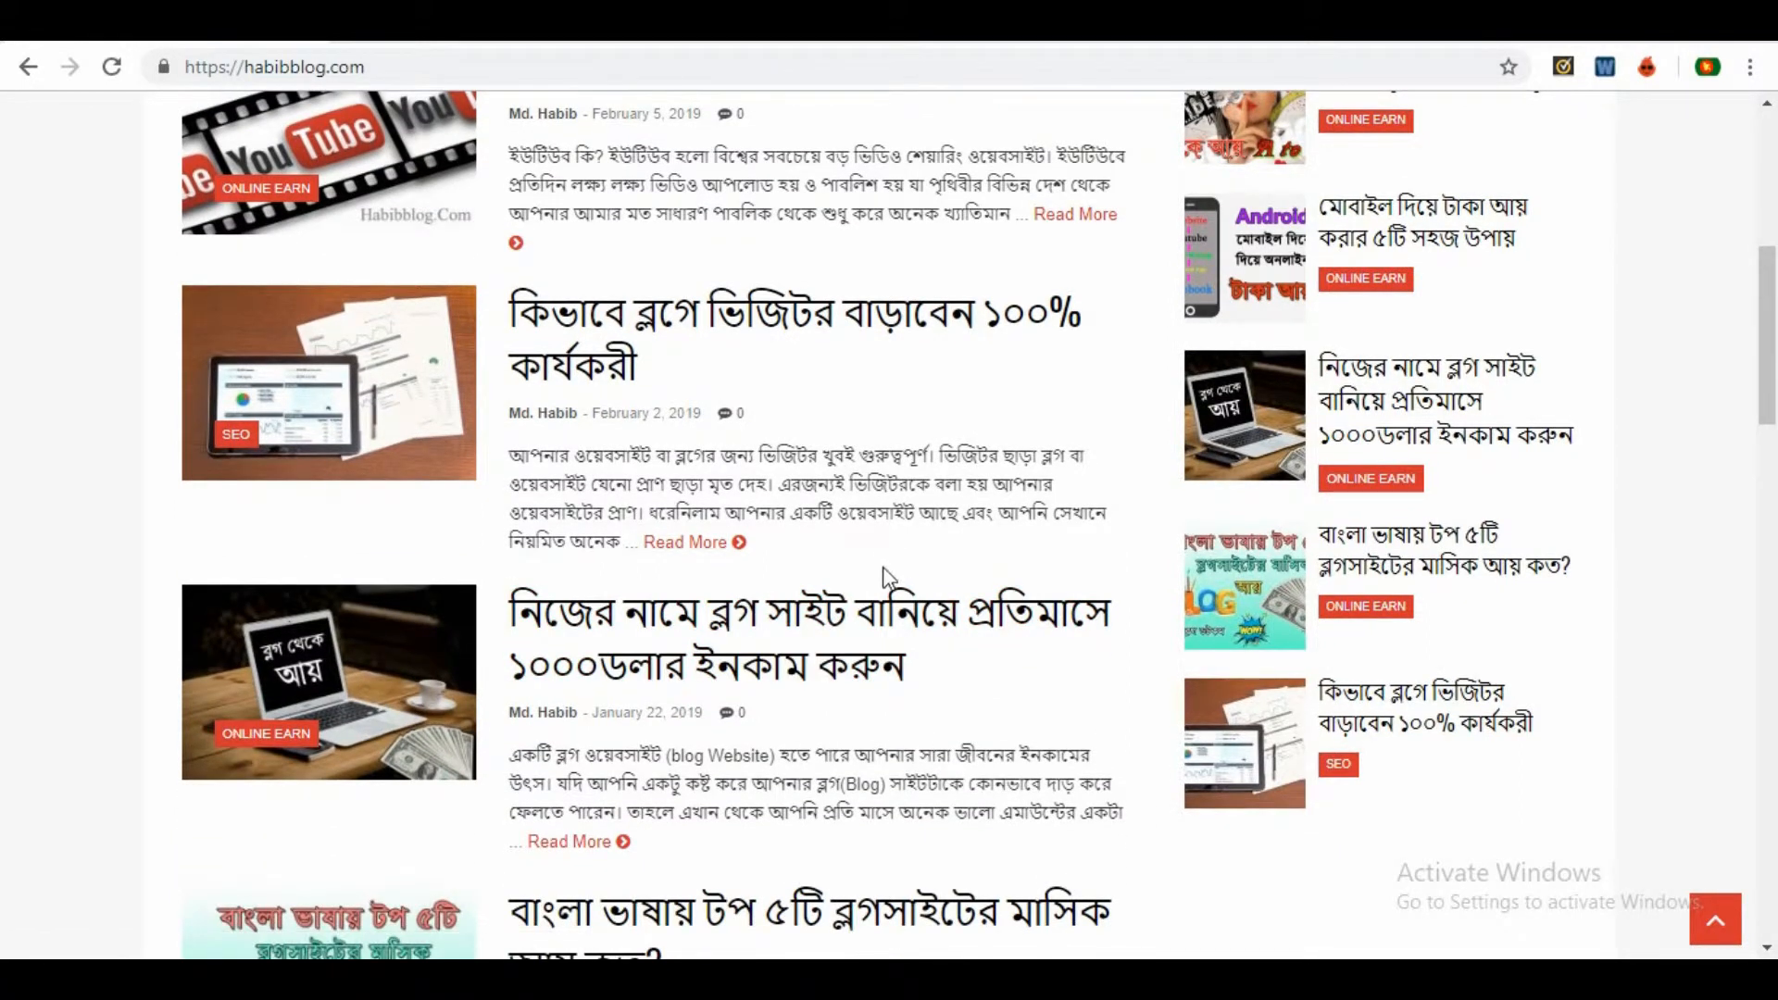
{"action": "scroll", "coordinate": [889, 584], "scroll_direction": "down", "scroll_amount": 1}
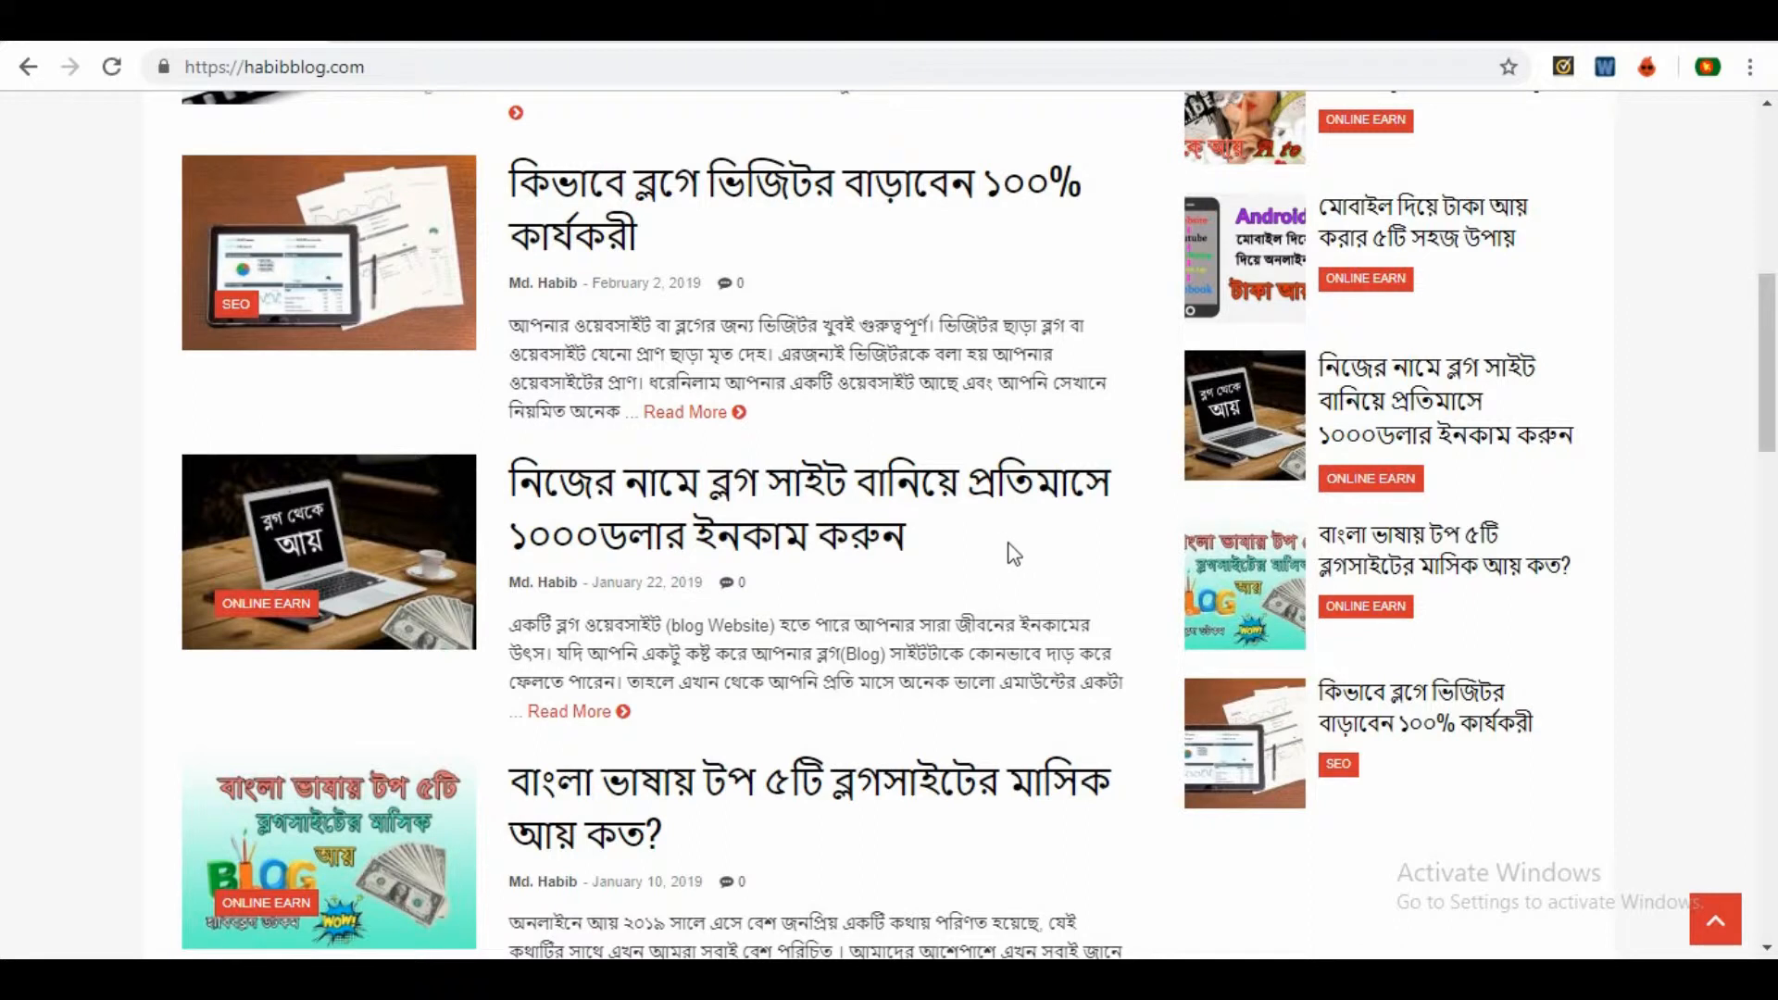
{"action": "scroll", "coordinate": [1010, 556], "scroll_direction": "down", "scroll_amount": 5}
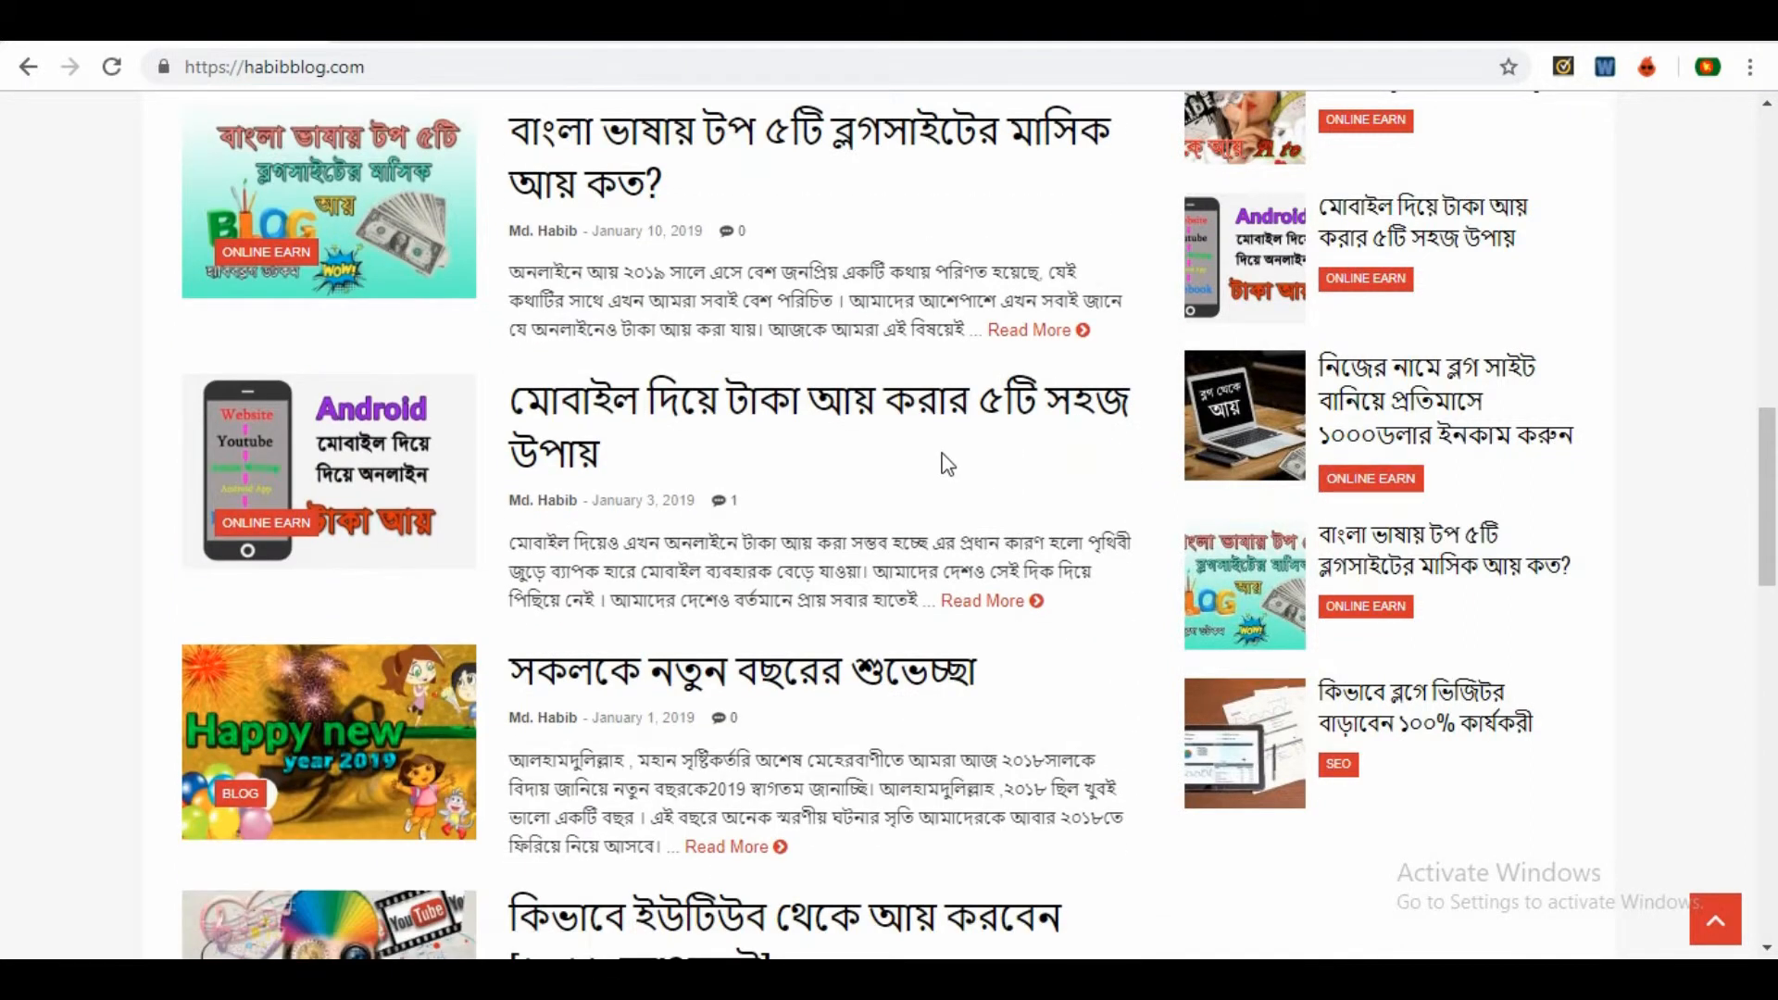
{"action": "scroll", "coordinate": [927, 417], "scroll_direction": "down", "scroll_amount": 1}
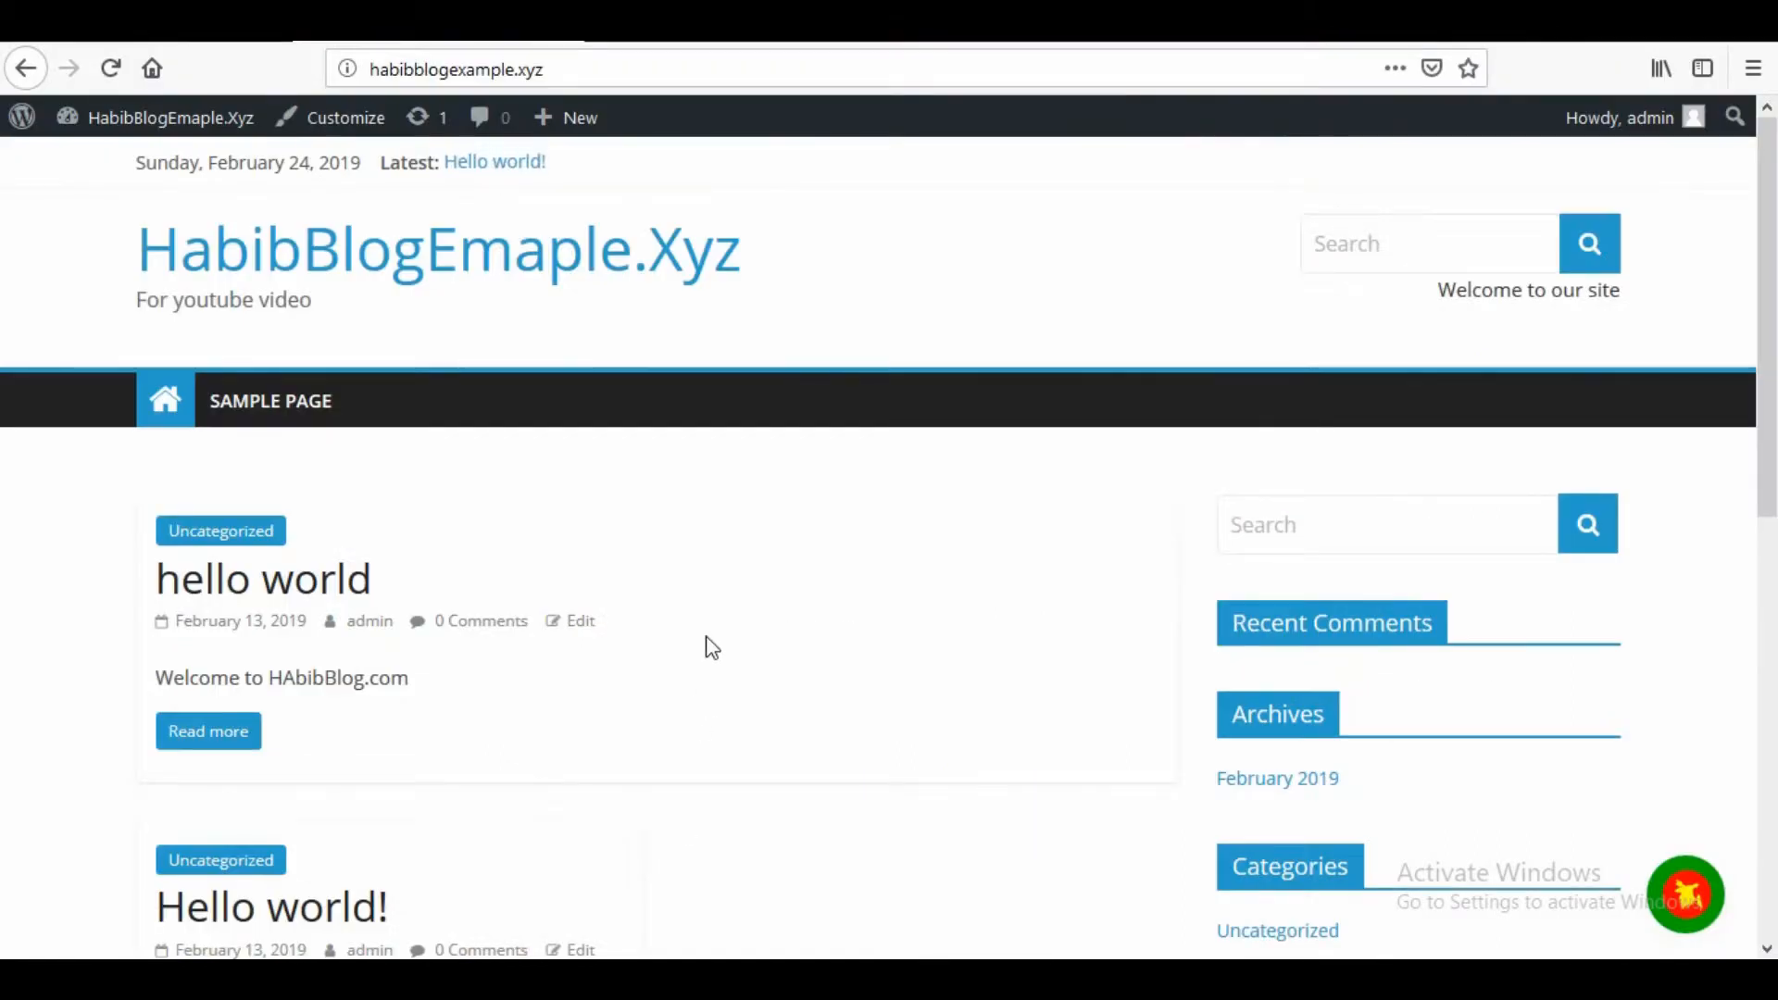
Examine the habibblogexample.xyz home page from the site title through the posts and sidebar to the footer.
{"action": "left_click_drag", "start_coordinate": [773, 251], "coordinate": [359, 264]}
{"action": "left_click", "coordinate": [527, 304]}
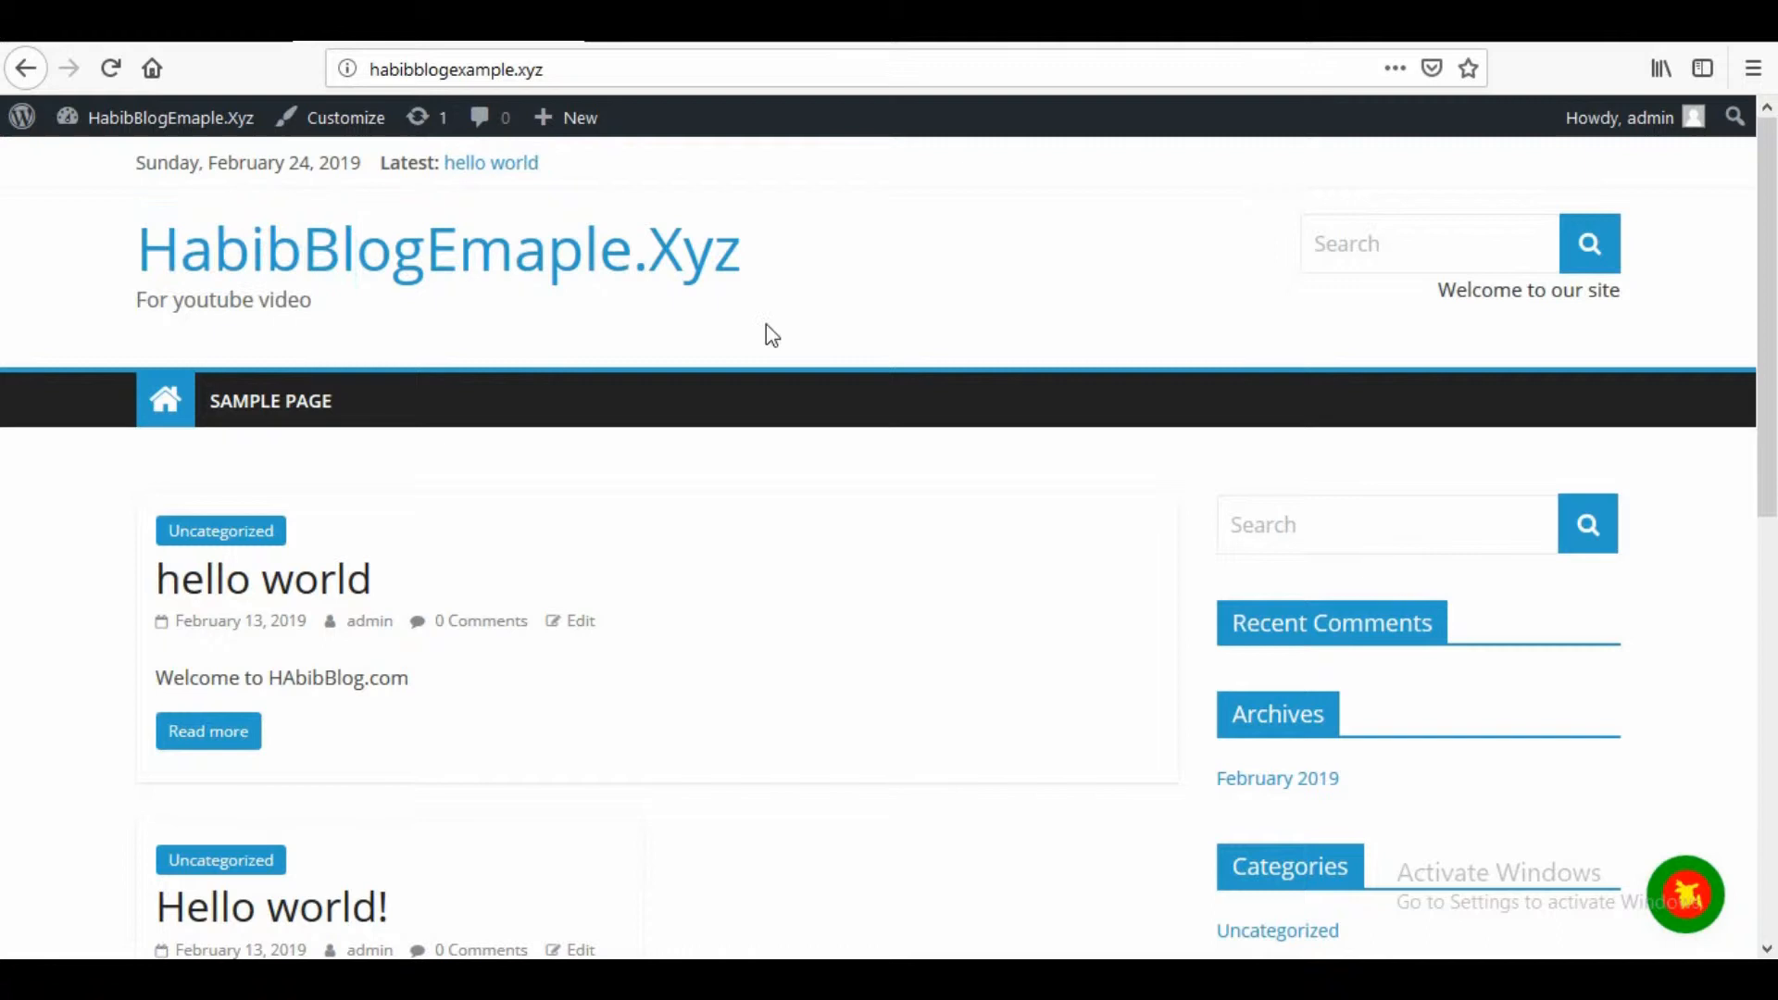
{"action": "scroll", "coordinate": [852, 602], "scroll_direction": "down", "scroll_amount": 3}
{"action": "scroll", "coordinate": [834, 619], "scroll_direction": "up", "scroll_amount": 3}
{"action": "scroll", "coordinate": [834, 600], "scroll_direction": "down", "scroll_amount": 3}
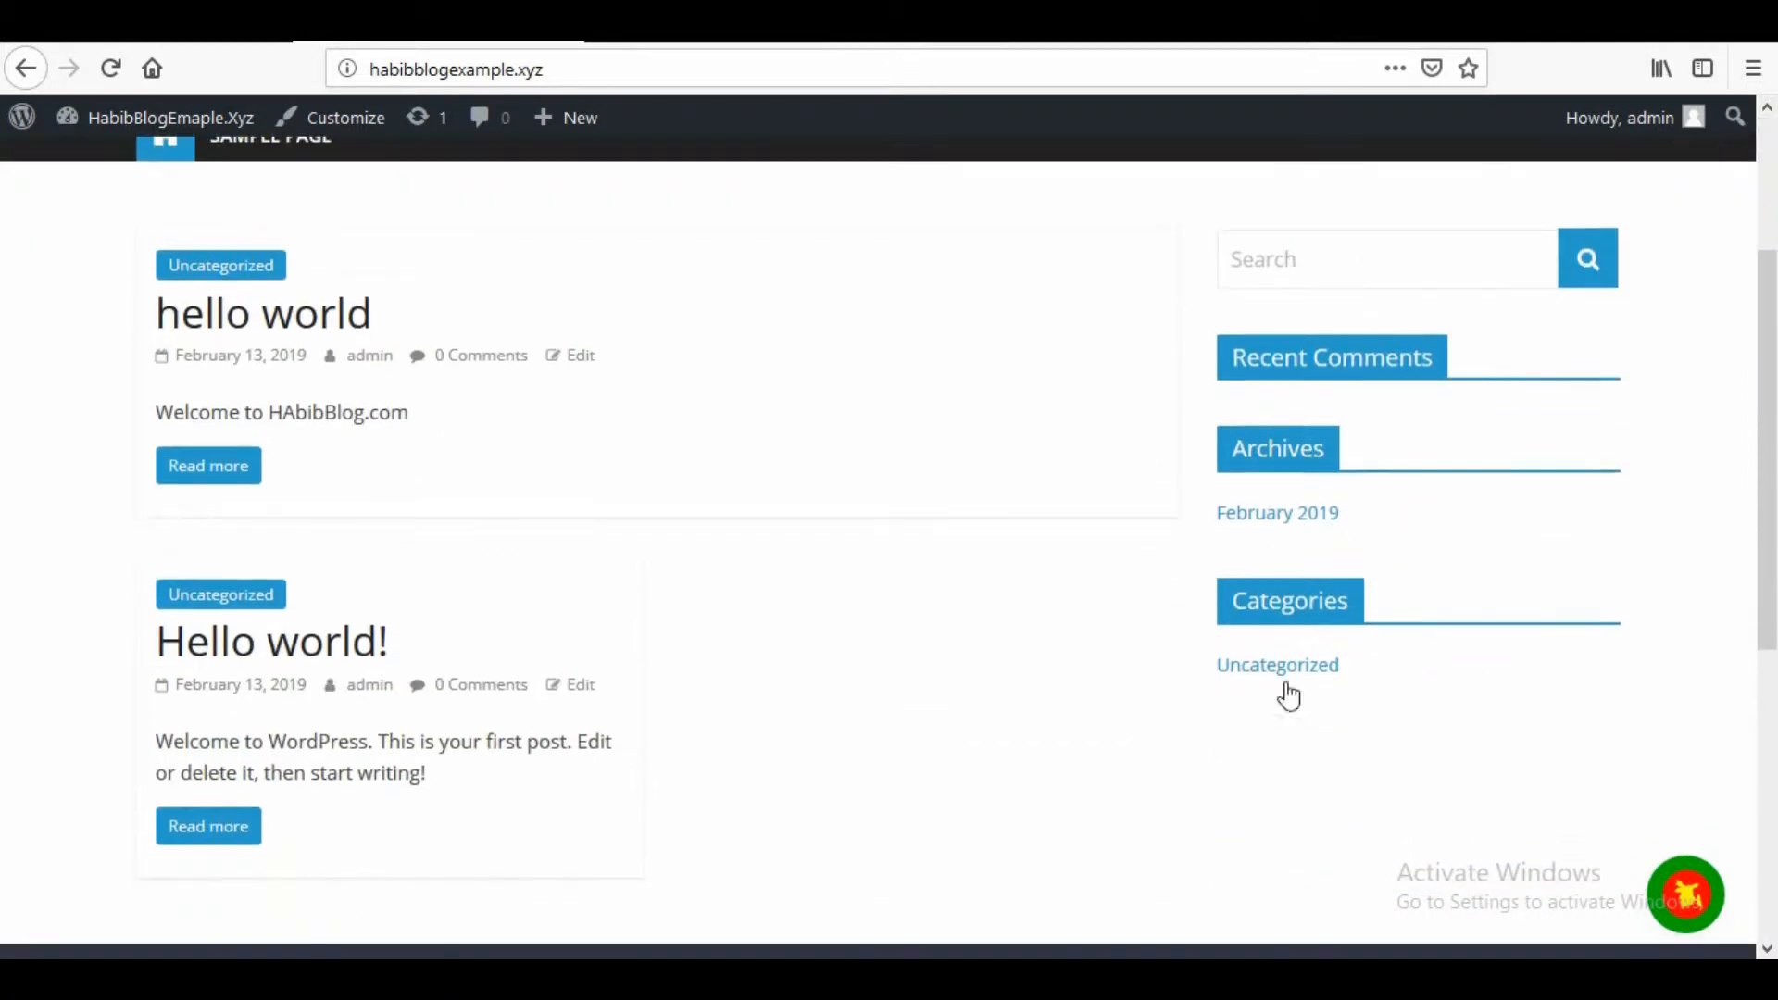
{"action": "scroll", "coordinate": [784, 659], "scroll_direction": "up", "scroll_amount": 3}
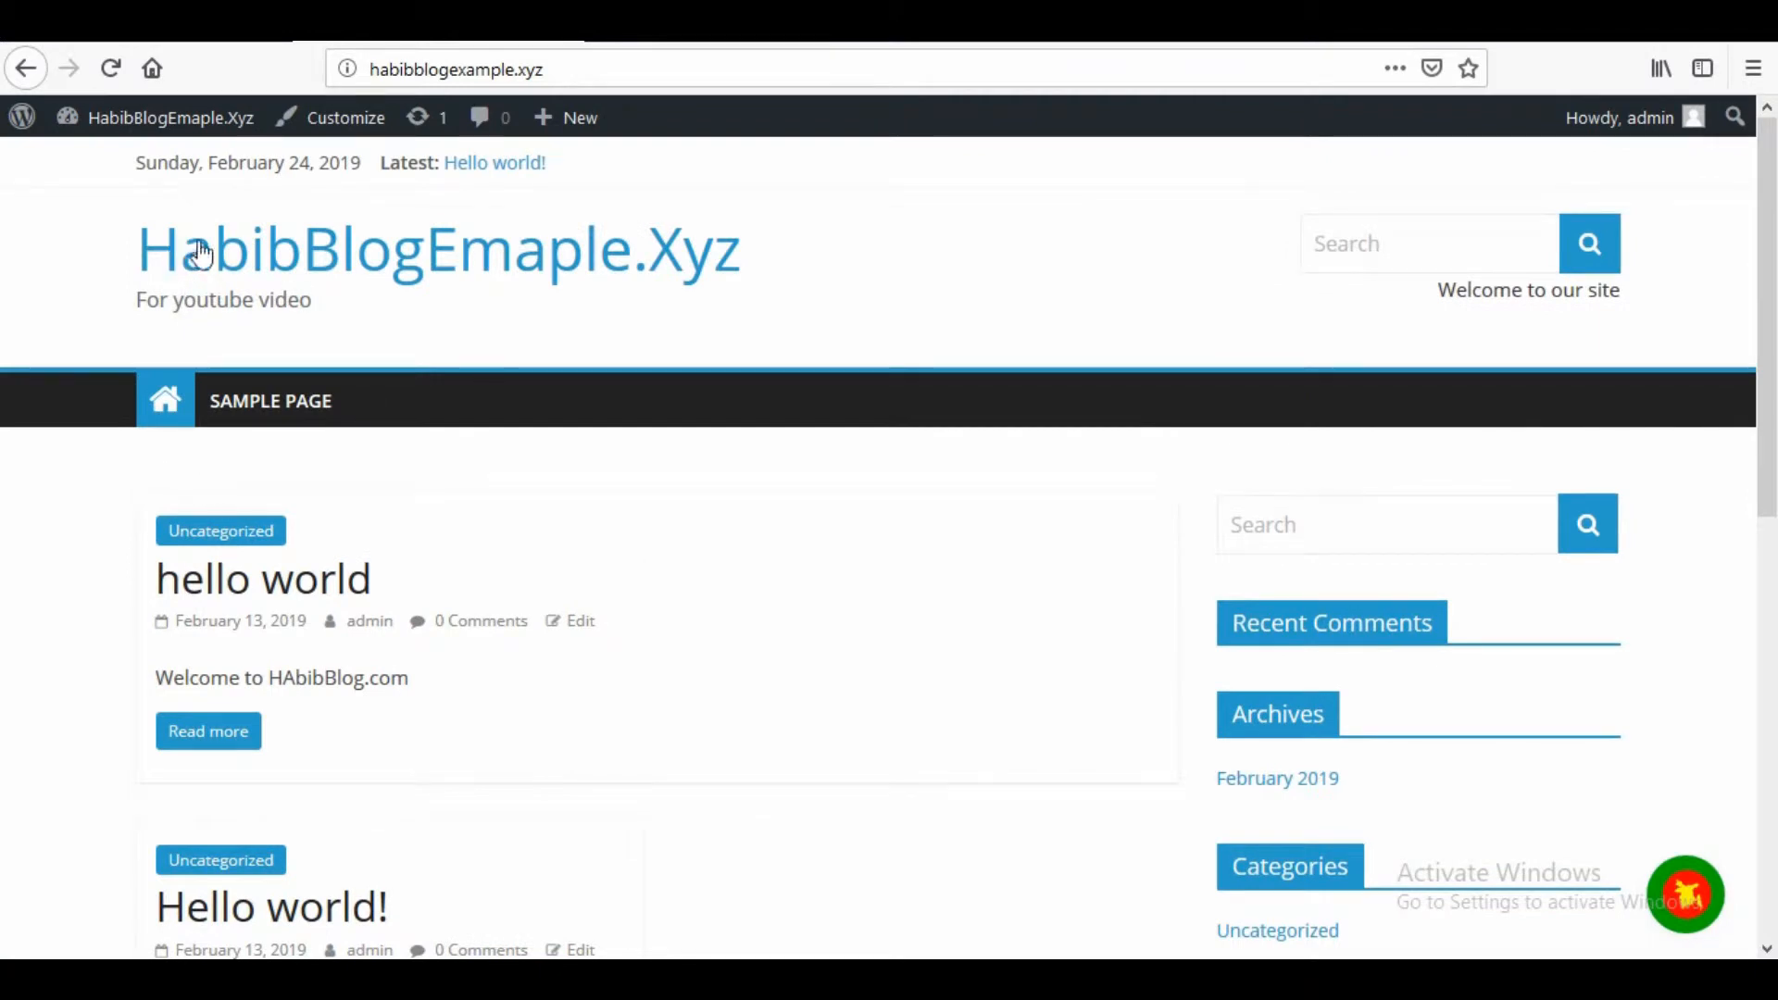
{"action": "scroll", "coordinate": [446, 561], "scroll_direction": "down", "scroll_amount": 2}
{"action": "scroll", "coordinate": [746, 719], "scroll_direction": "down", "scroll_amount": 5}
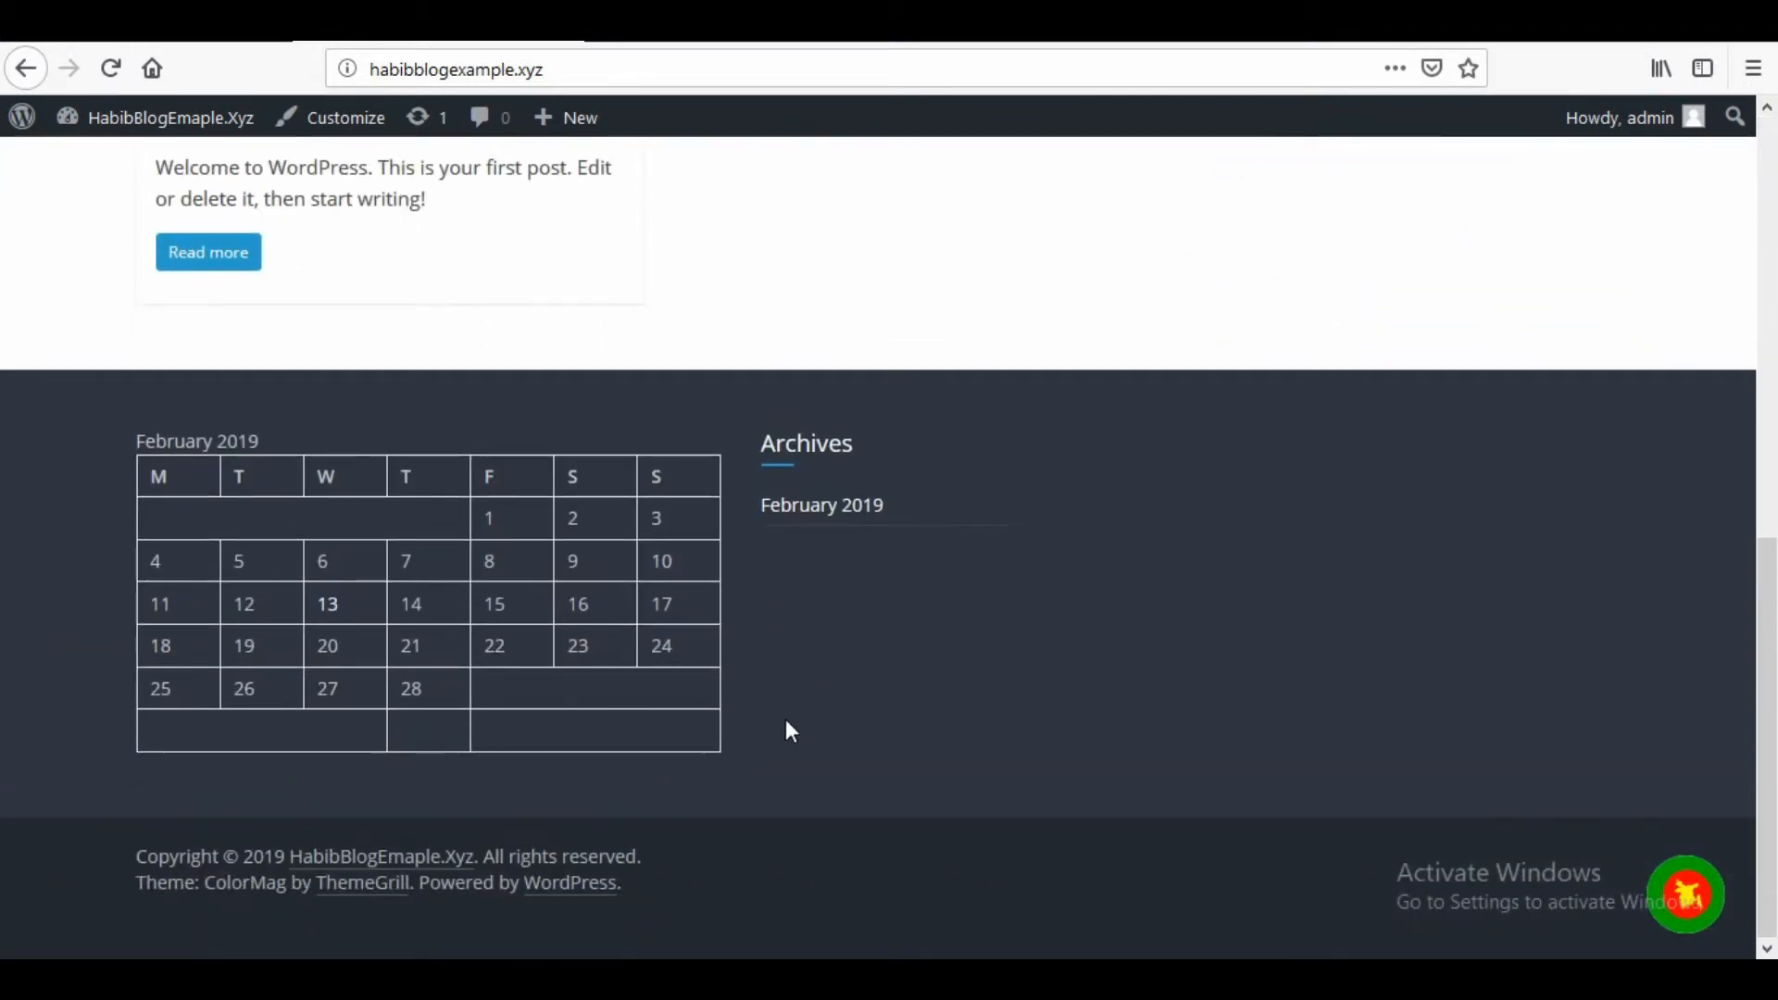
{"action": "scroll", "coordinate": [570, 743], "scroll_direction": "up", "scroll_amount": 5}
{"action": "scroll", "coordinate": [570, 743], "scroll_direction": "up", "scroll_amount": 3}
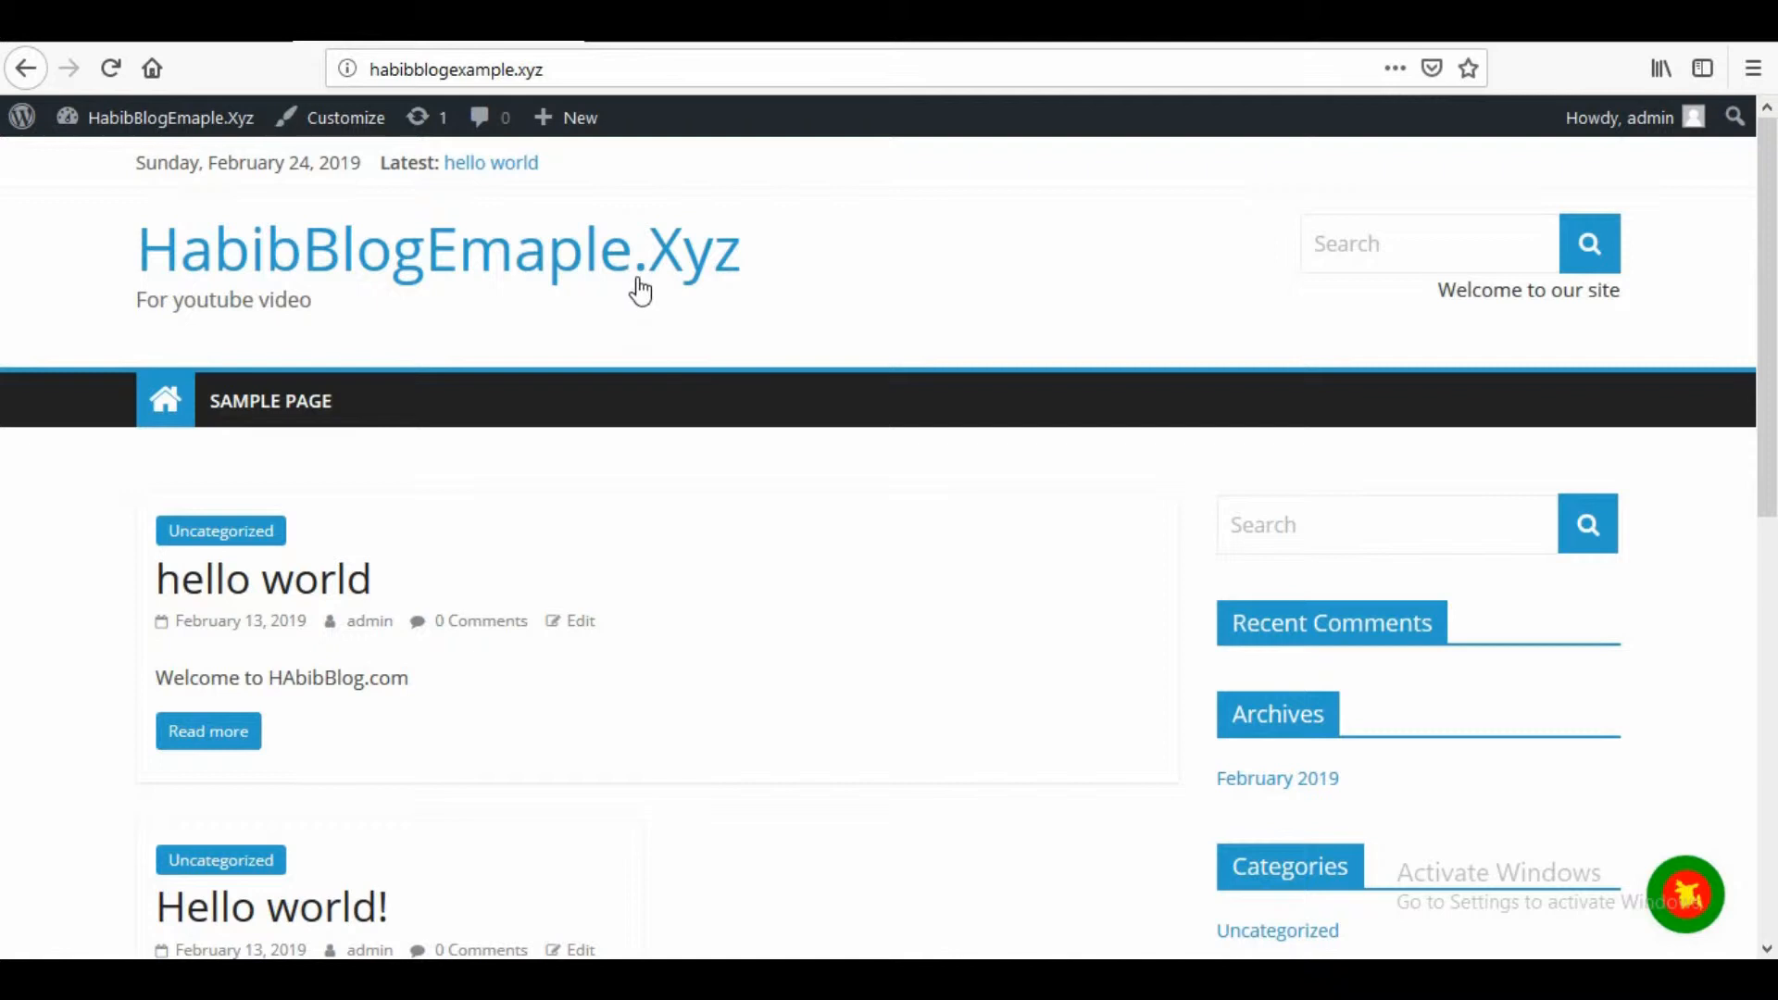
Go to the site's WordPress dashboard and start a new post.
{"action": "mouse_move", "coordinate": [146, 115]}
{"action": "left_click", "coordinate": [128, 165]}
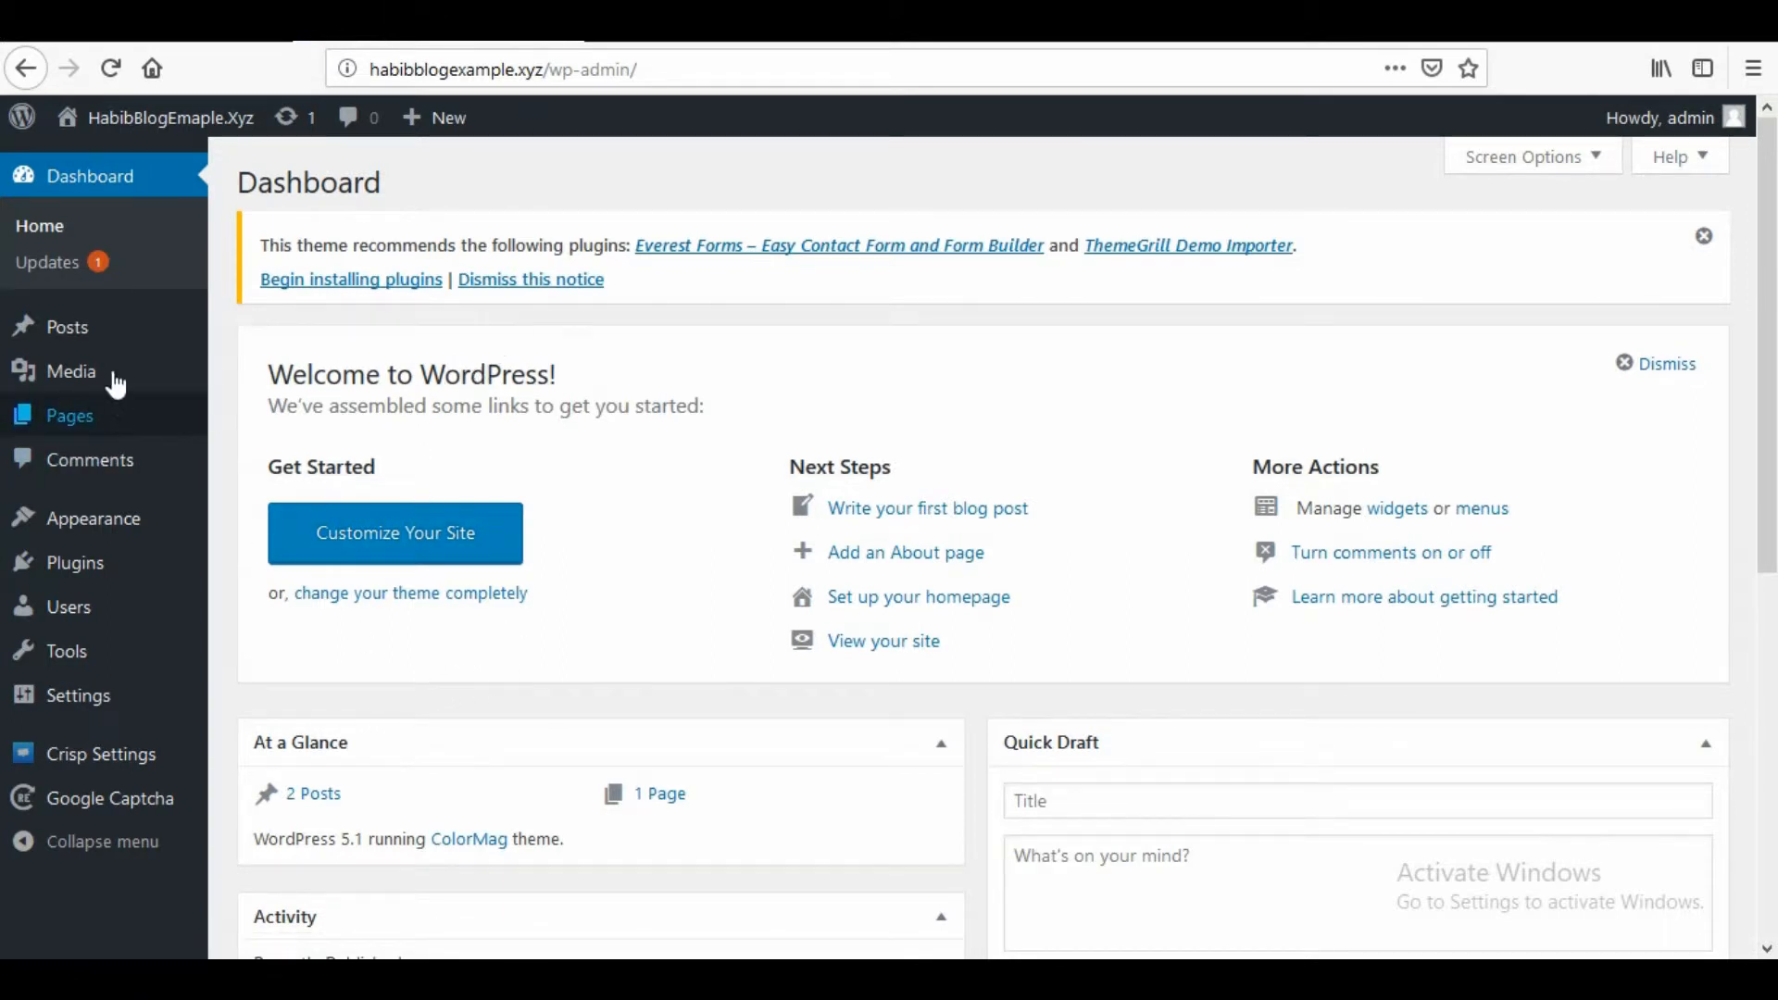
{"action": "mouse_move", "coordinate": [87, 342]}
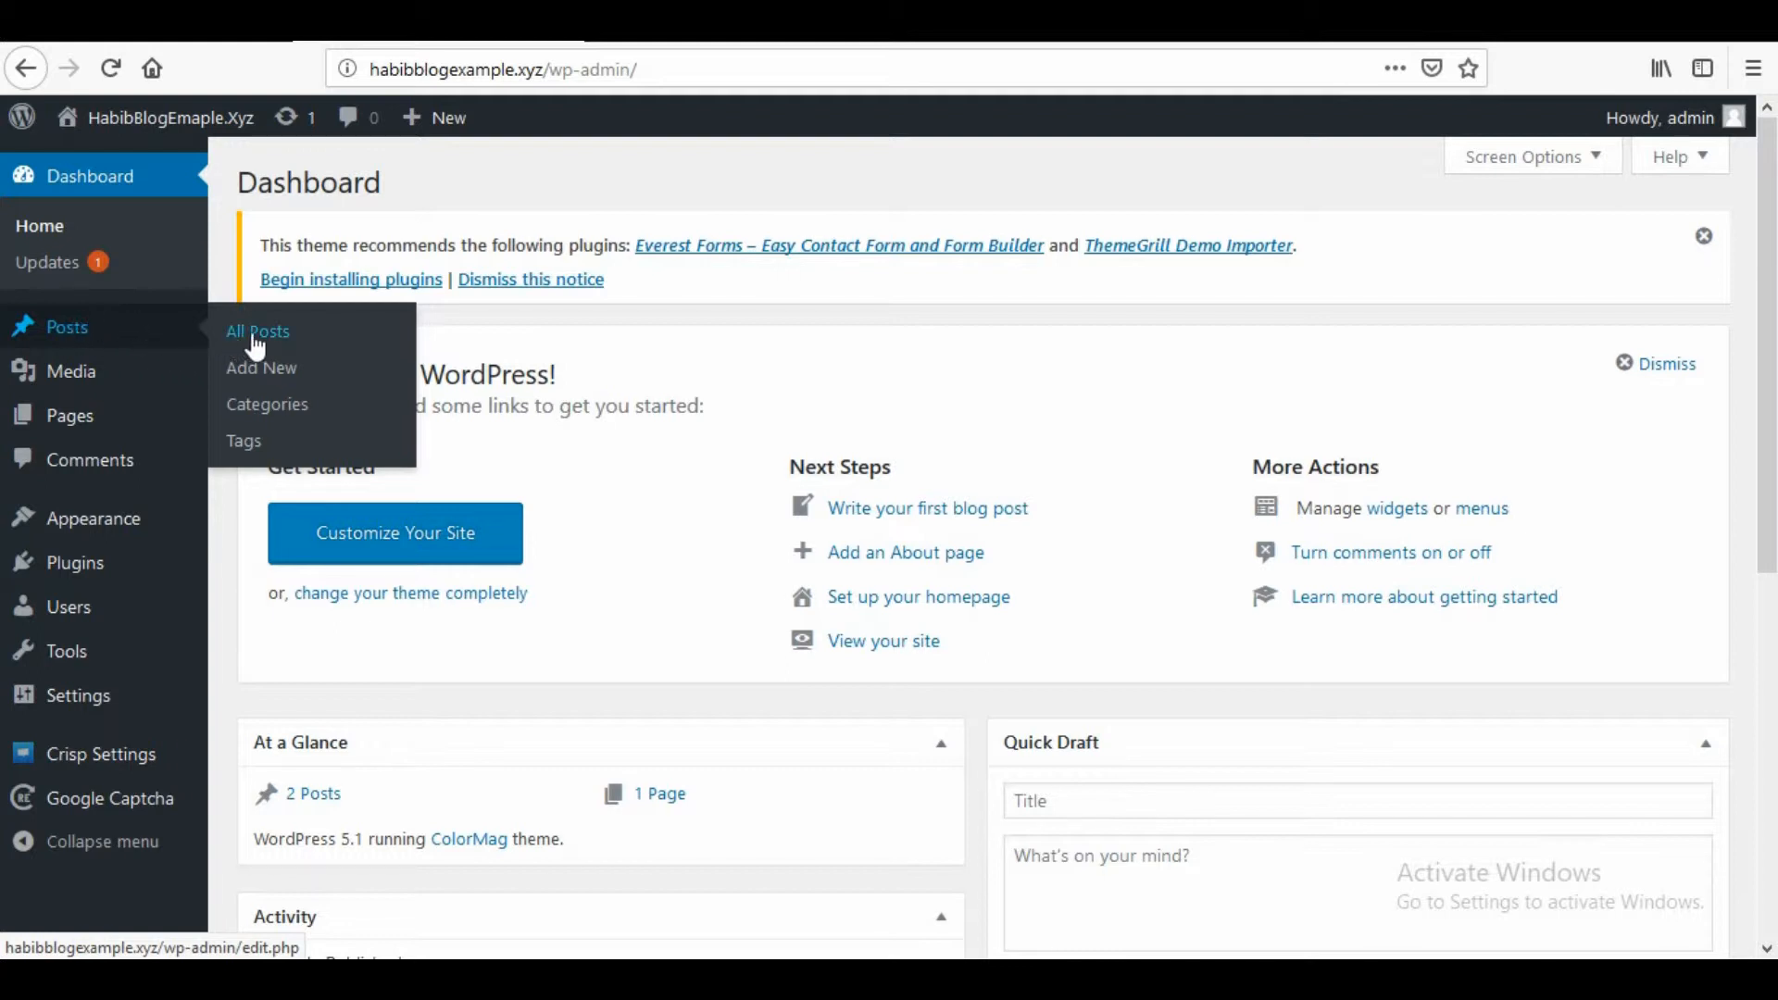
{"action": "left_click", "coordinate": [264, 376]}
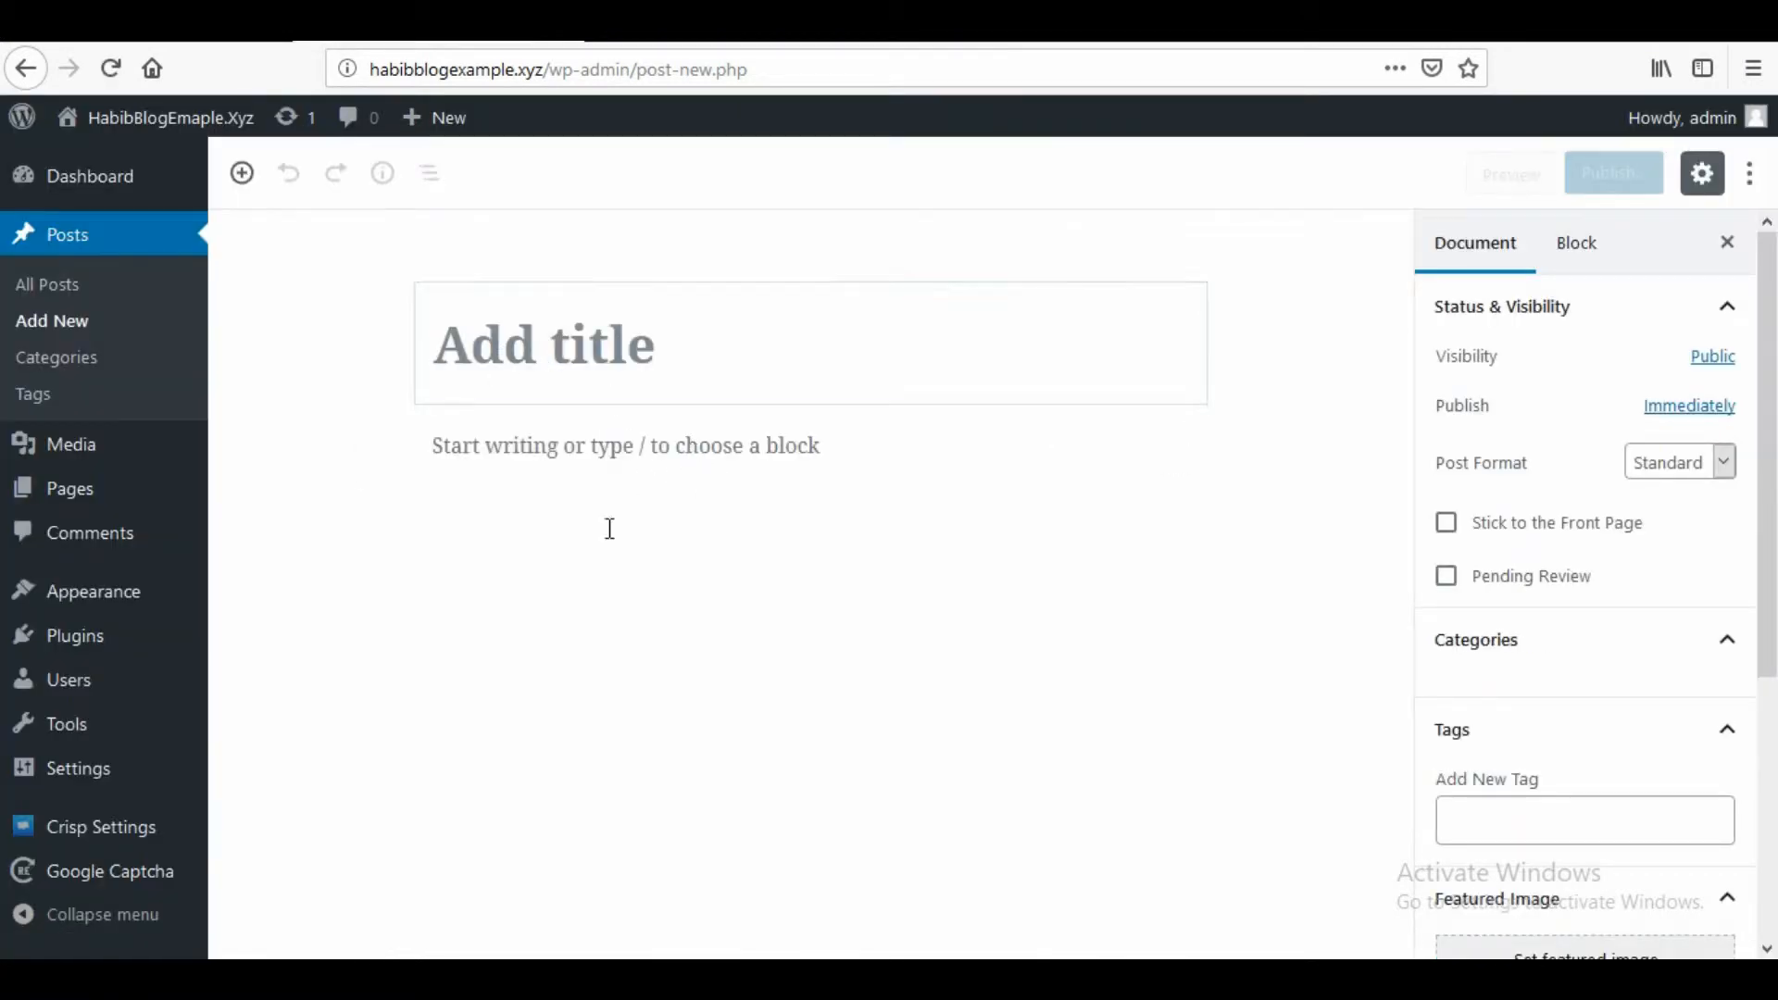
Title the post "this is our new video" and place the cursor in its empty body.
{"action": "left_click", "coordinate": [521, 348]}
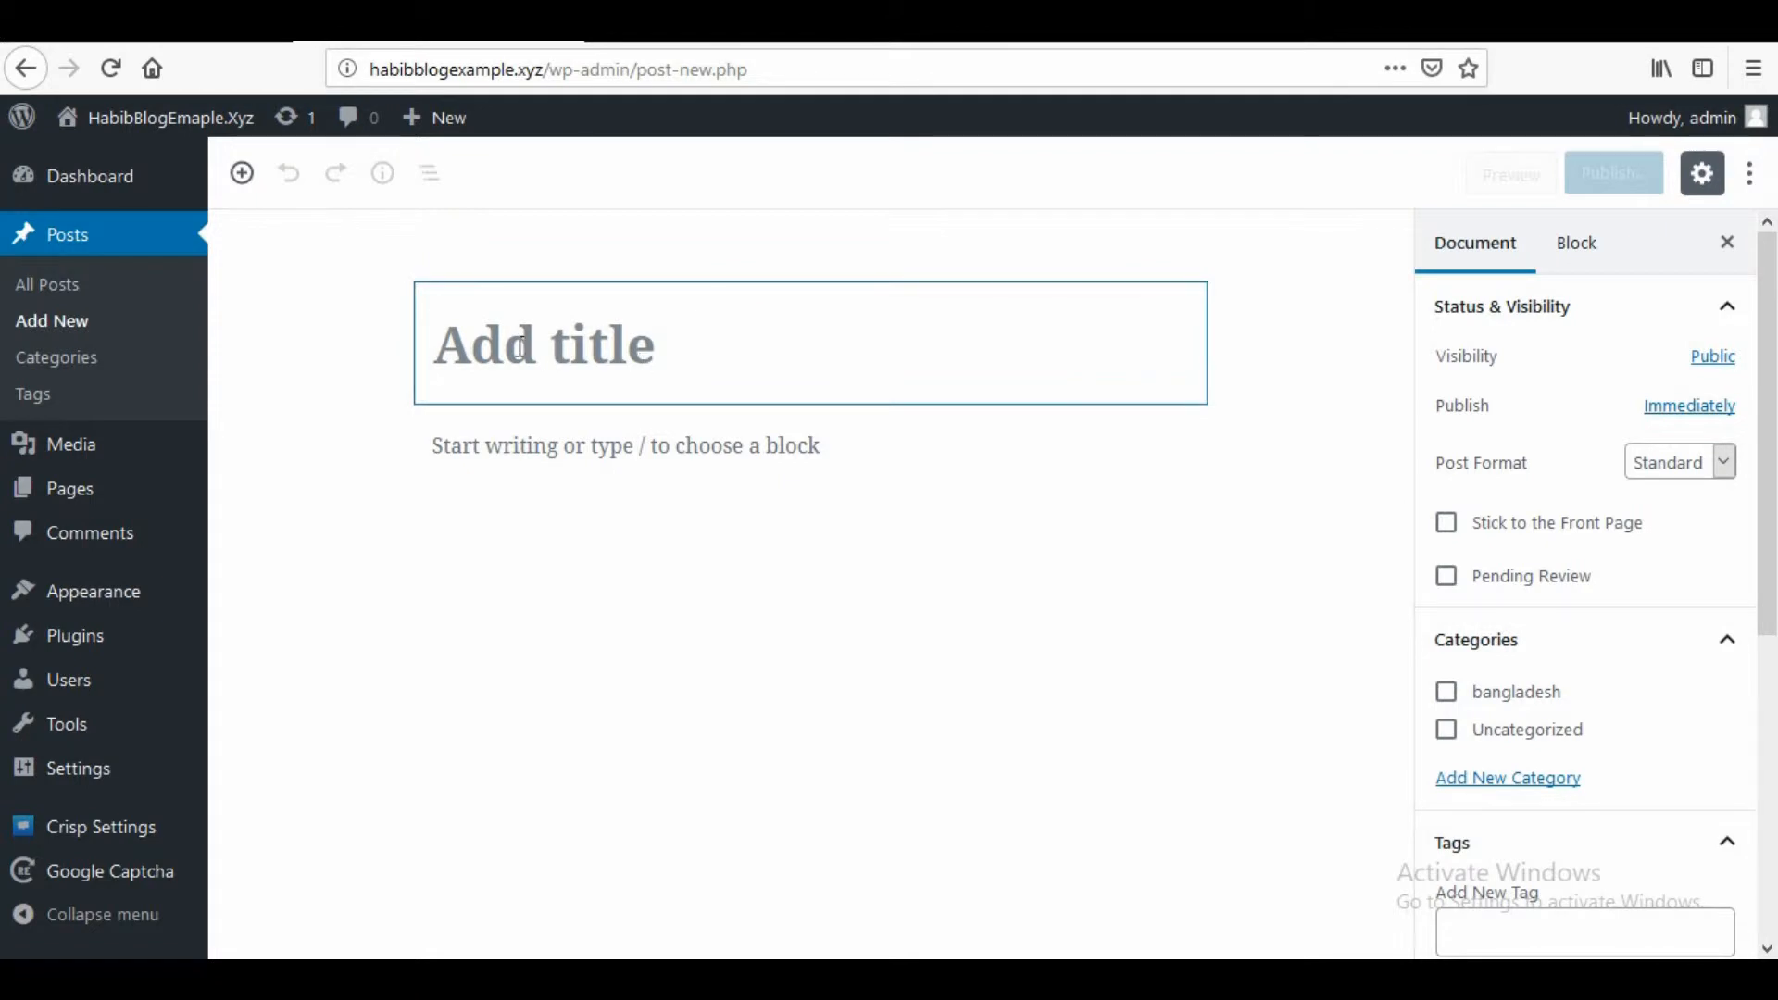
{"action": "type", "text": "this is our new video"}
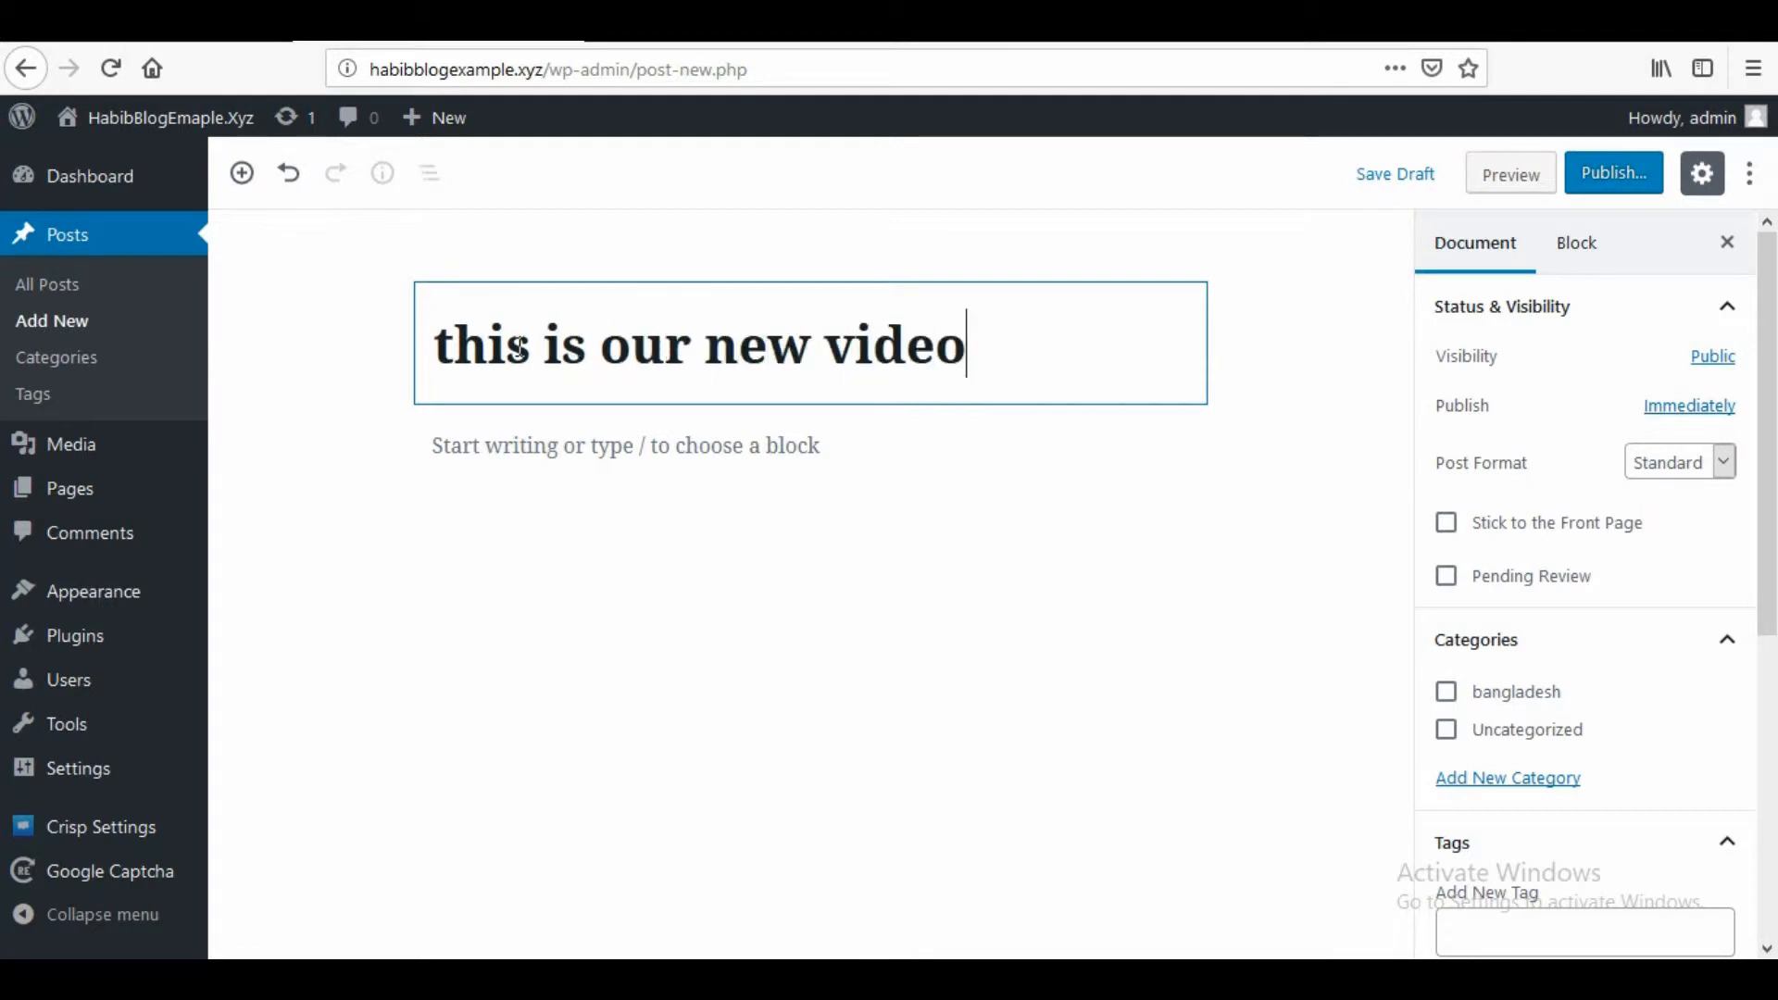
{"action": "left_click", "coordinate": [658, 436]}
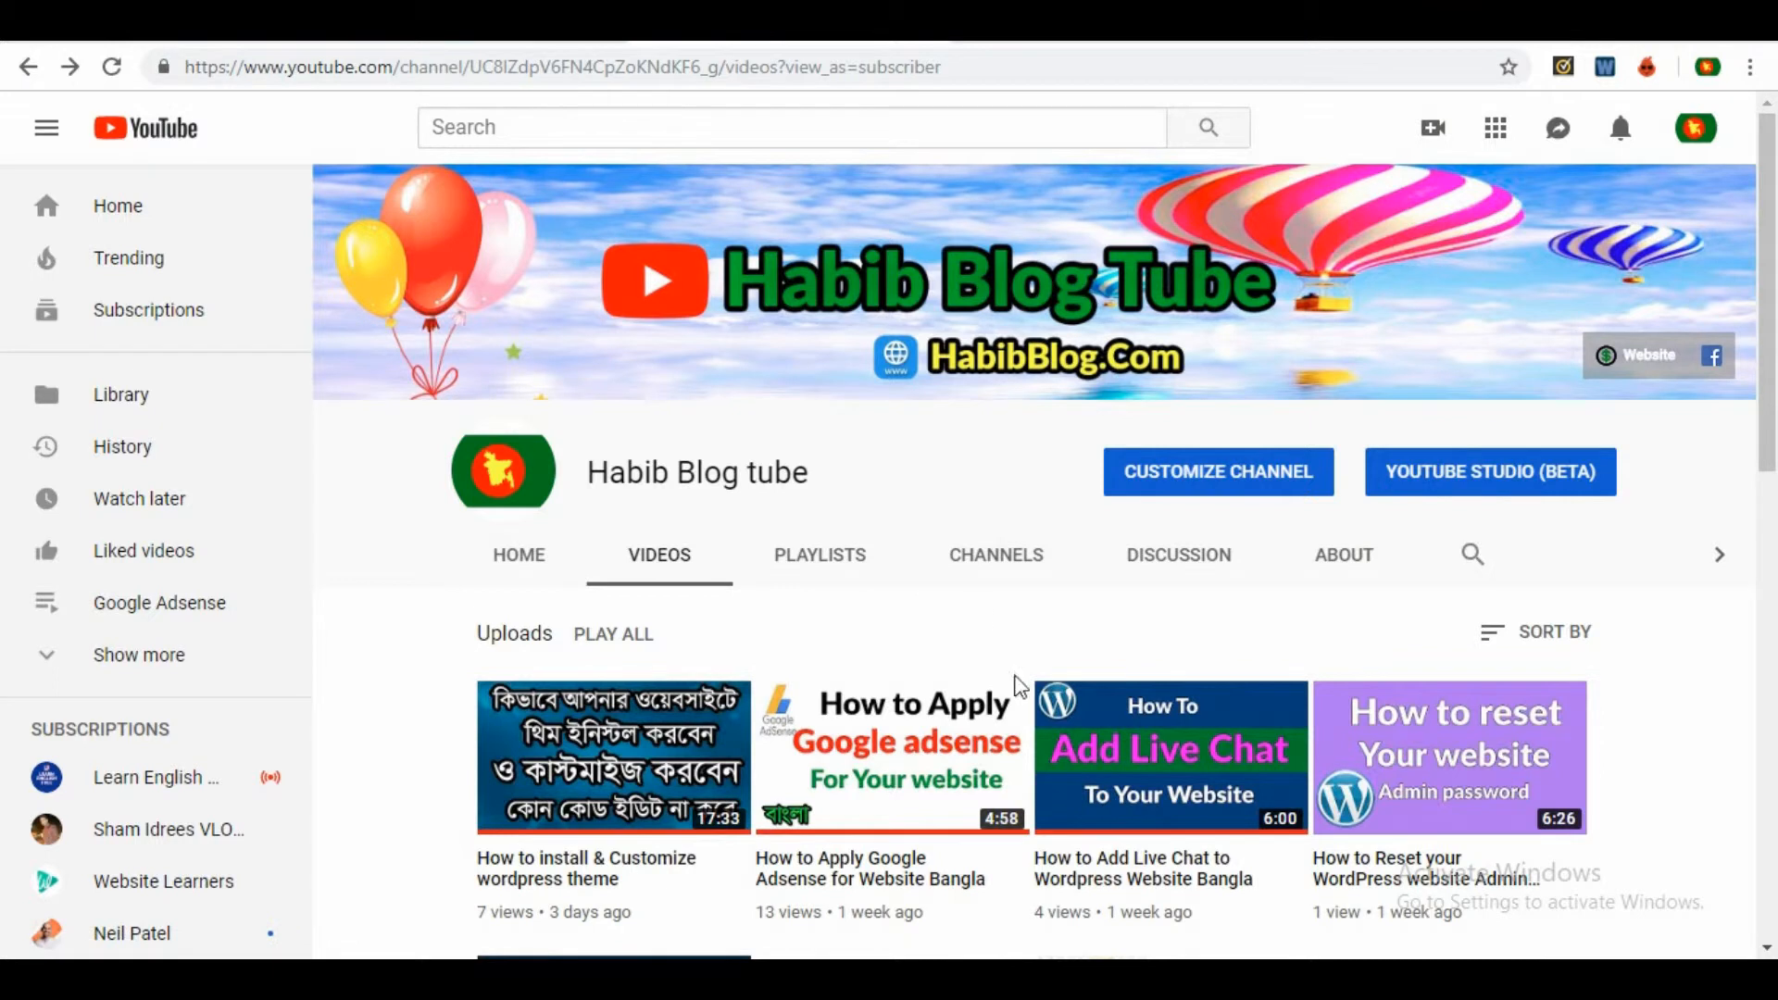
Switch to the YouTube channel's uploads, open the video "How to install & Customize wordpress theme" and pause it.
{"action": "scroll", "coordinate": [1016, 556], "scroll_direction": "down", "scroll_amount": 2}
{"action": "scroll", "coordinate": [1018, 567], "scroll_direction": "up", "scroll_amount": 2}
{"action": "left_click", "coordinate": [634, 748]}
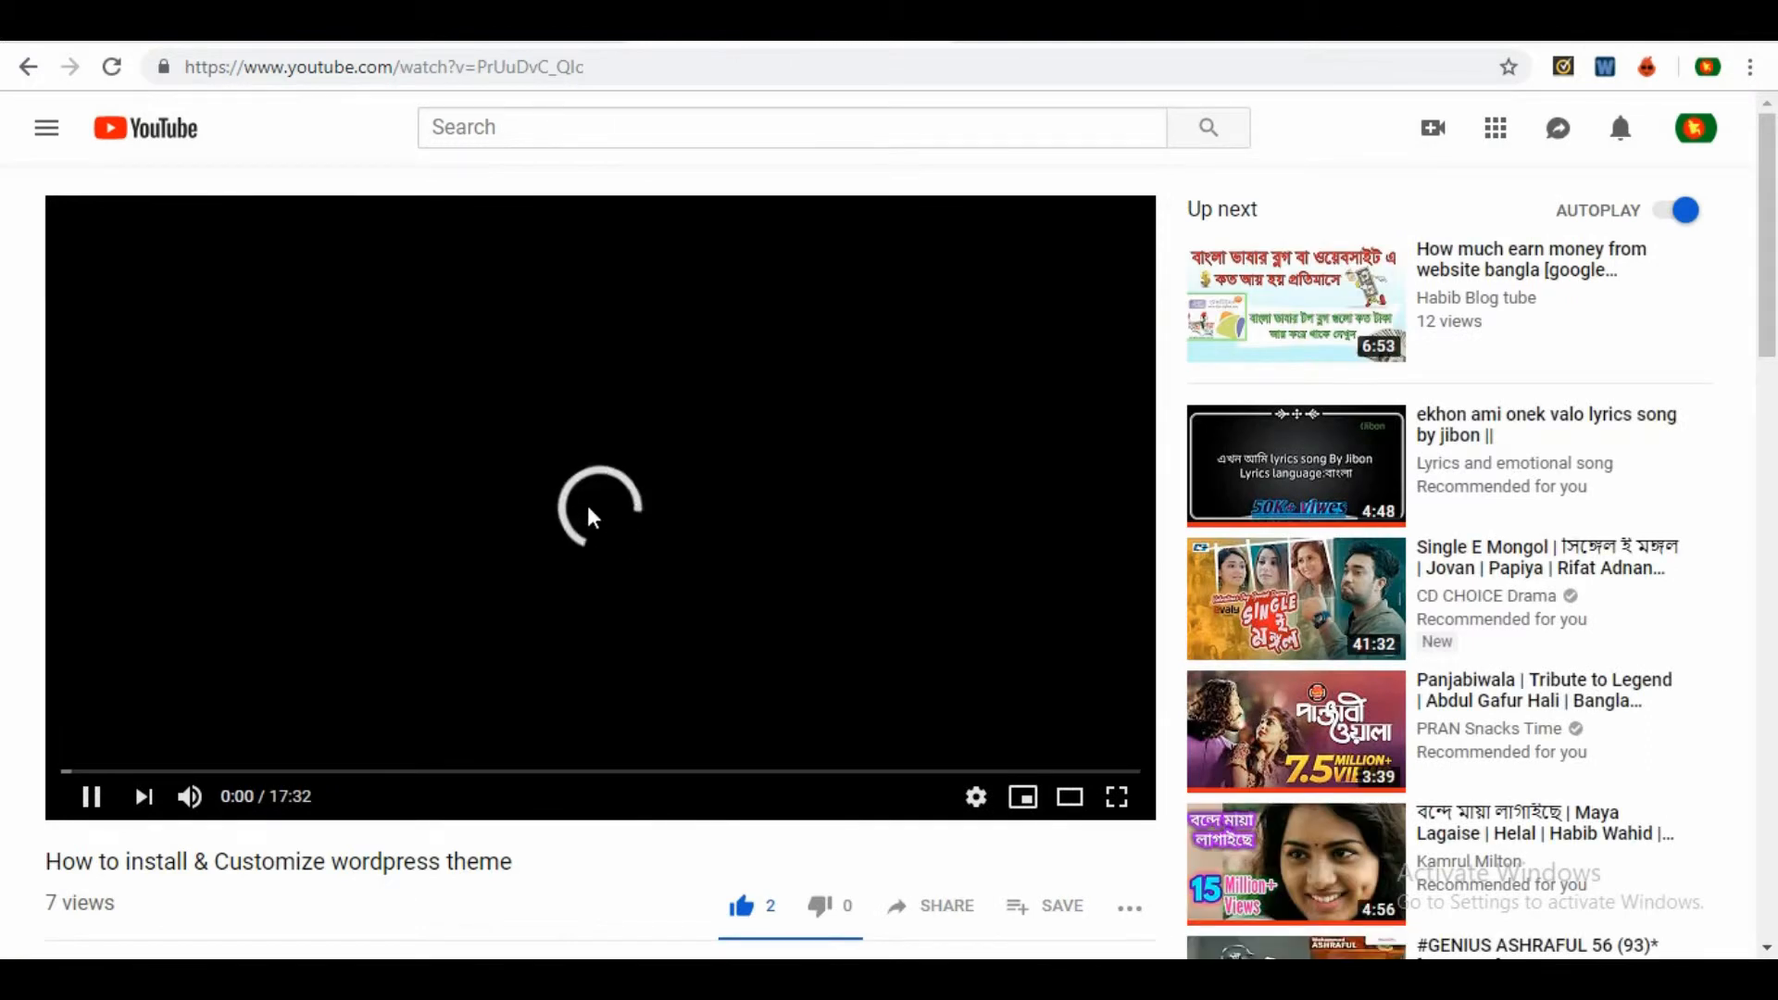
{"action": "left_click", "coordinate": [637, 497]}
Copy the embed code of the video from its sharing options.
{"action": "scroll", "coordinate": [793, 630], "scroll_direction": "down", "scroll_amount": 4}
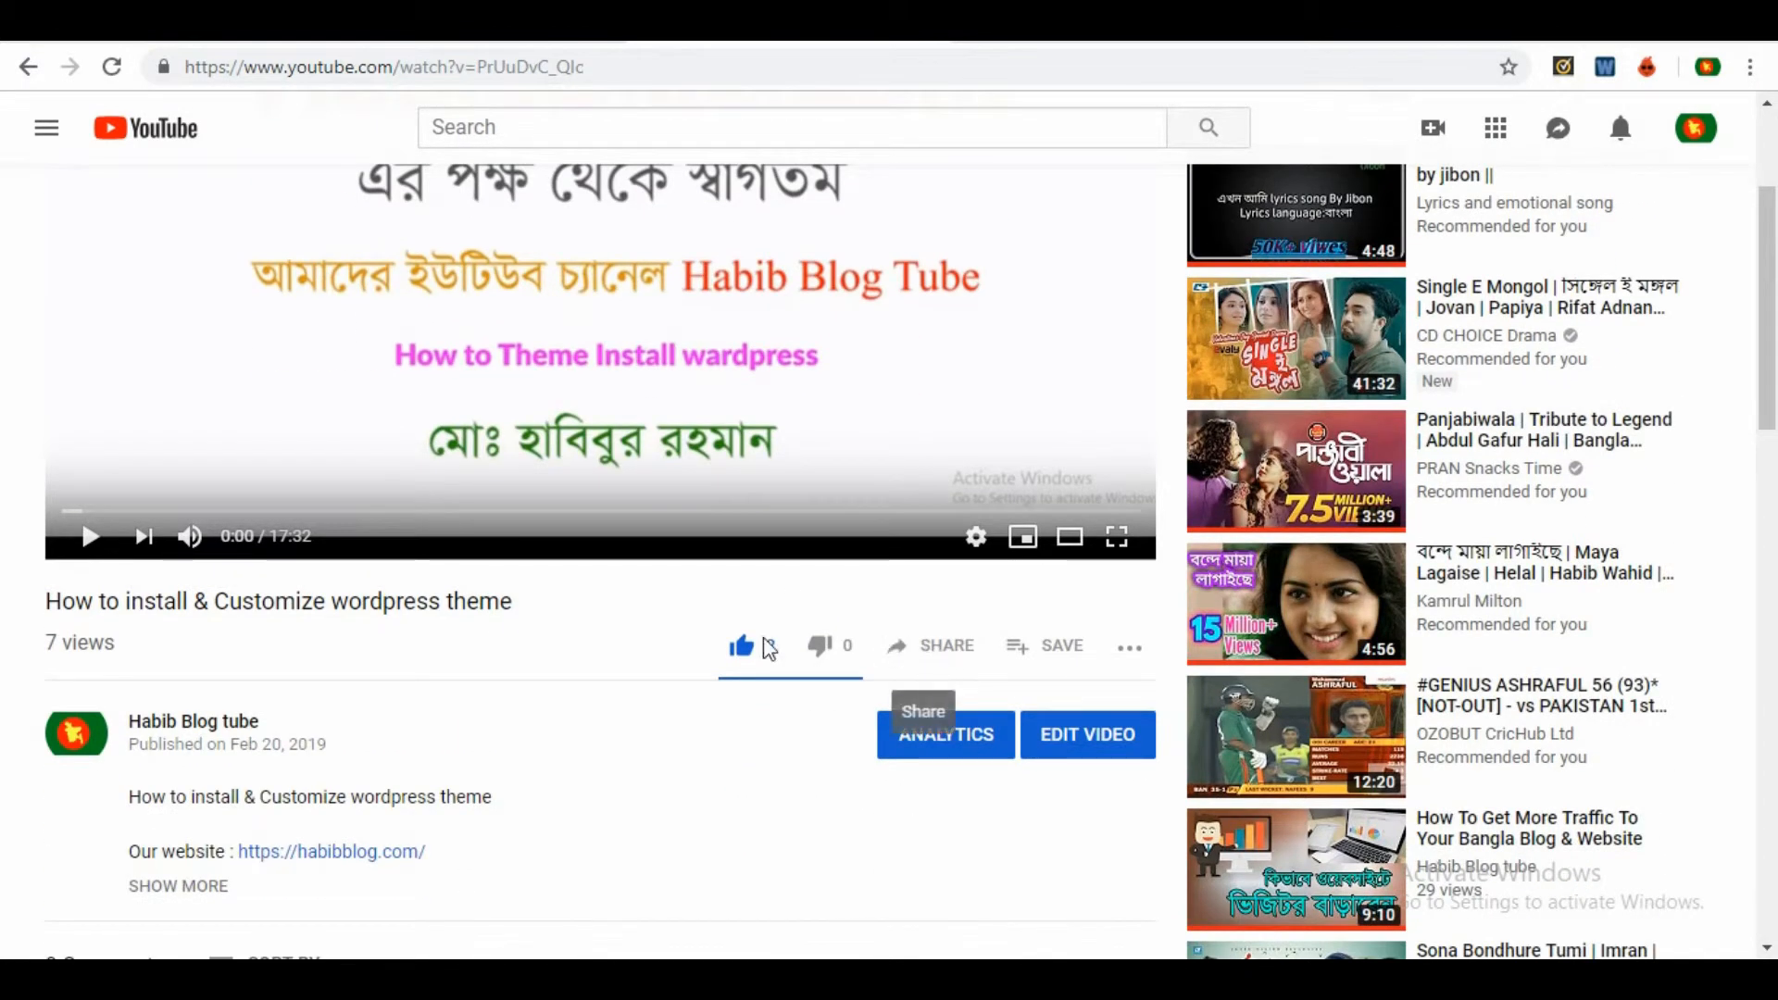
{"action": "scroll", "coordinate": [636, 621], "scroll_direction": "down", "scroll_amount": 2}
{"action": "left_click", "coordinate": [952, 516]}
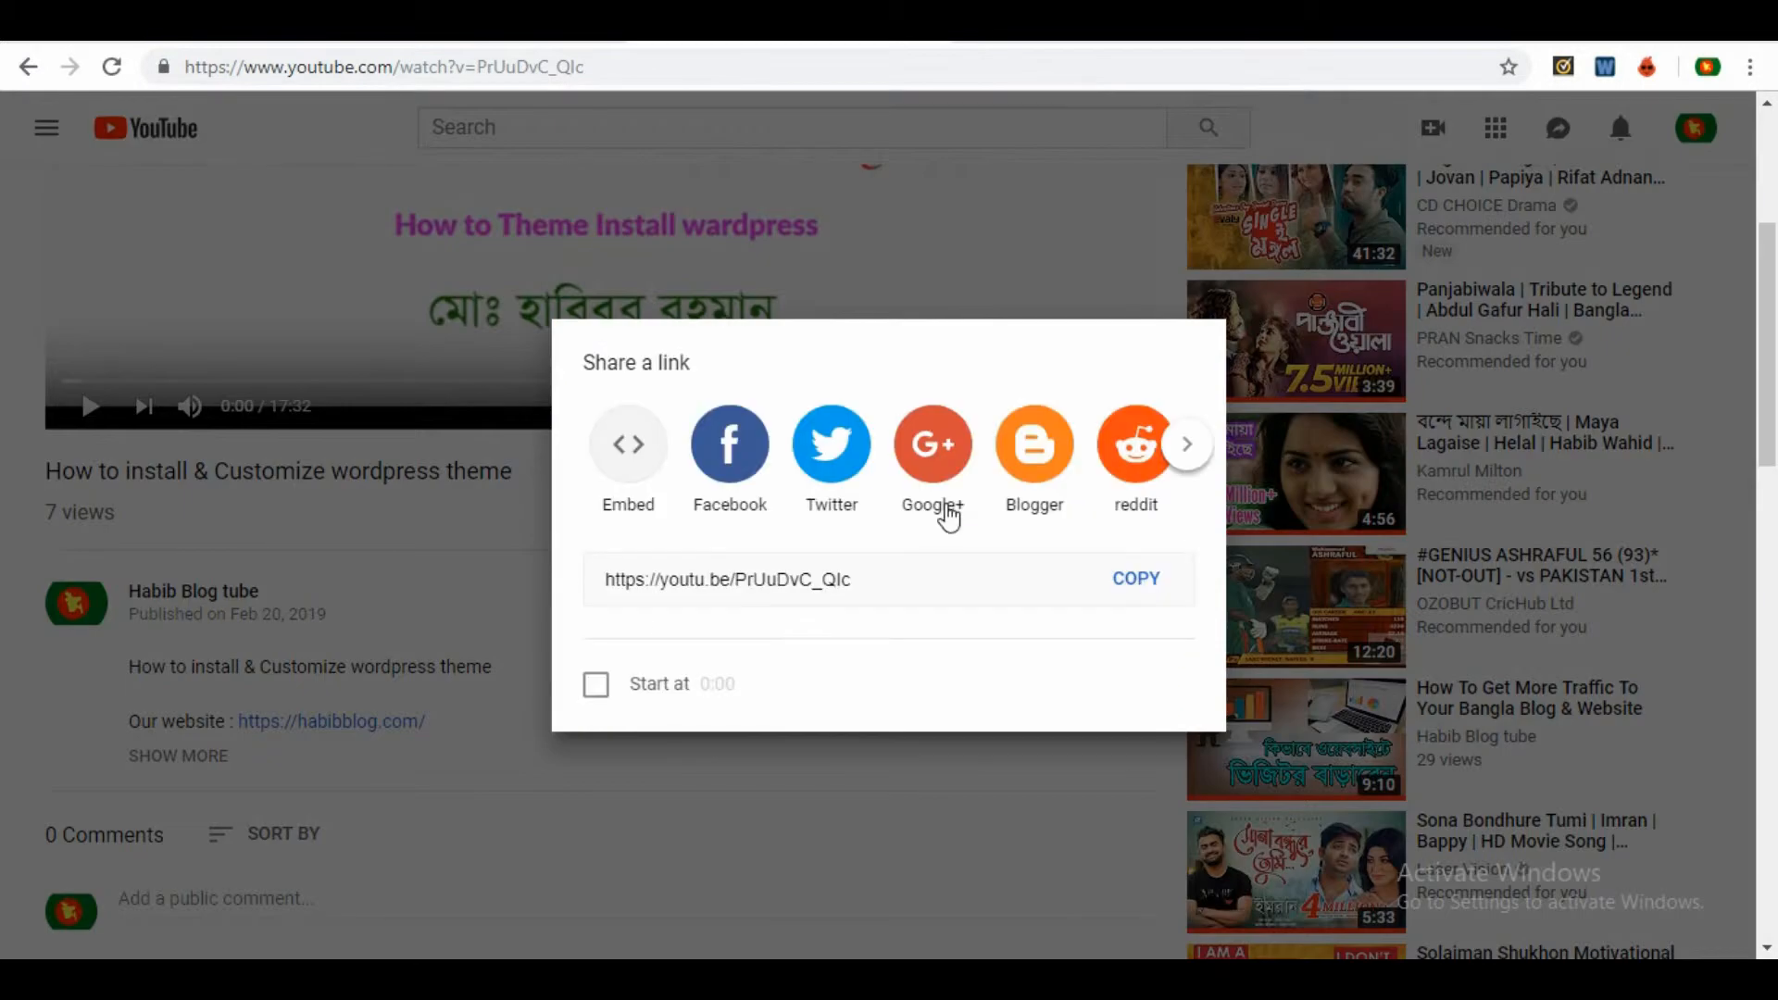
{"action": "left_click", "coordinate": [625, 474]}
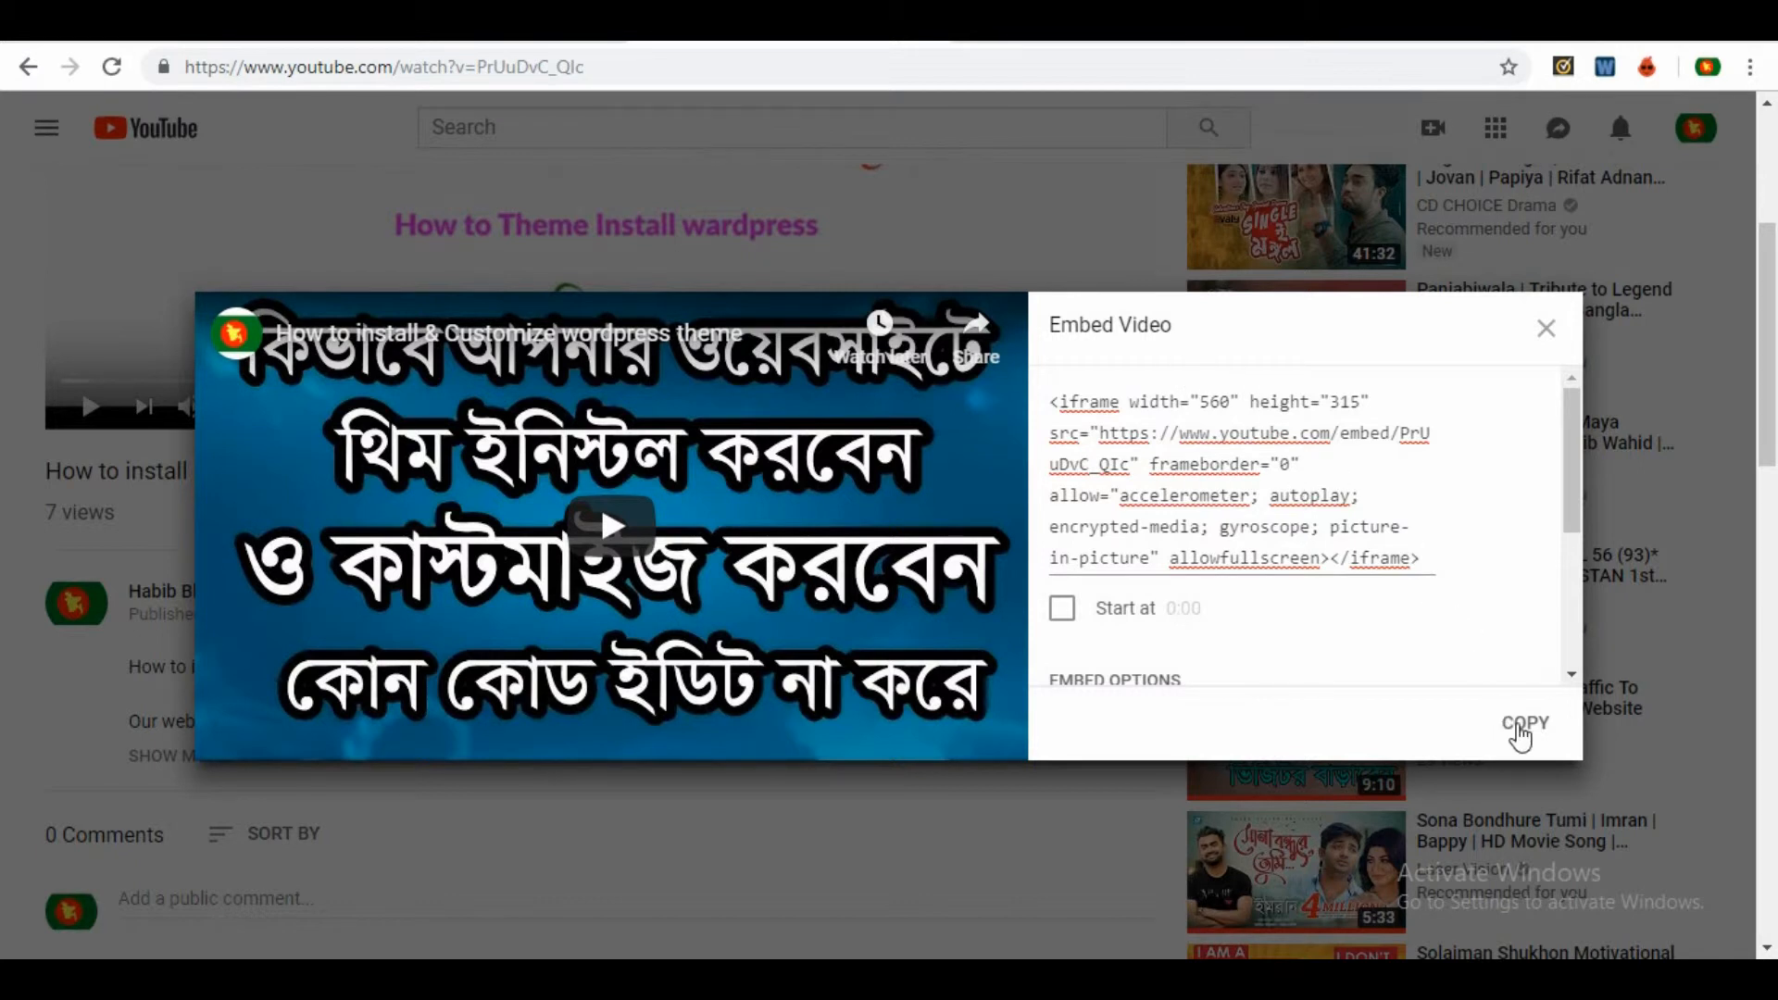
{"action": "left_click", "coordinate": [1523, 736]}
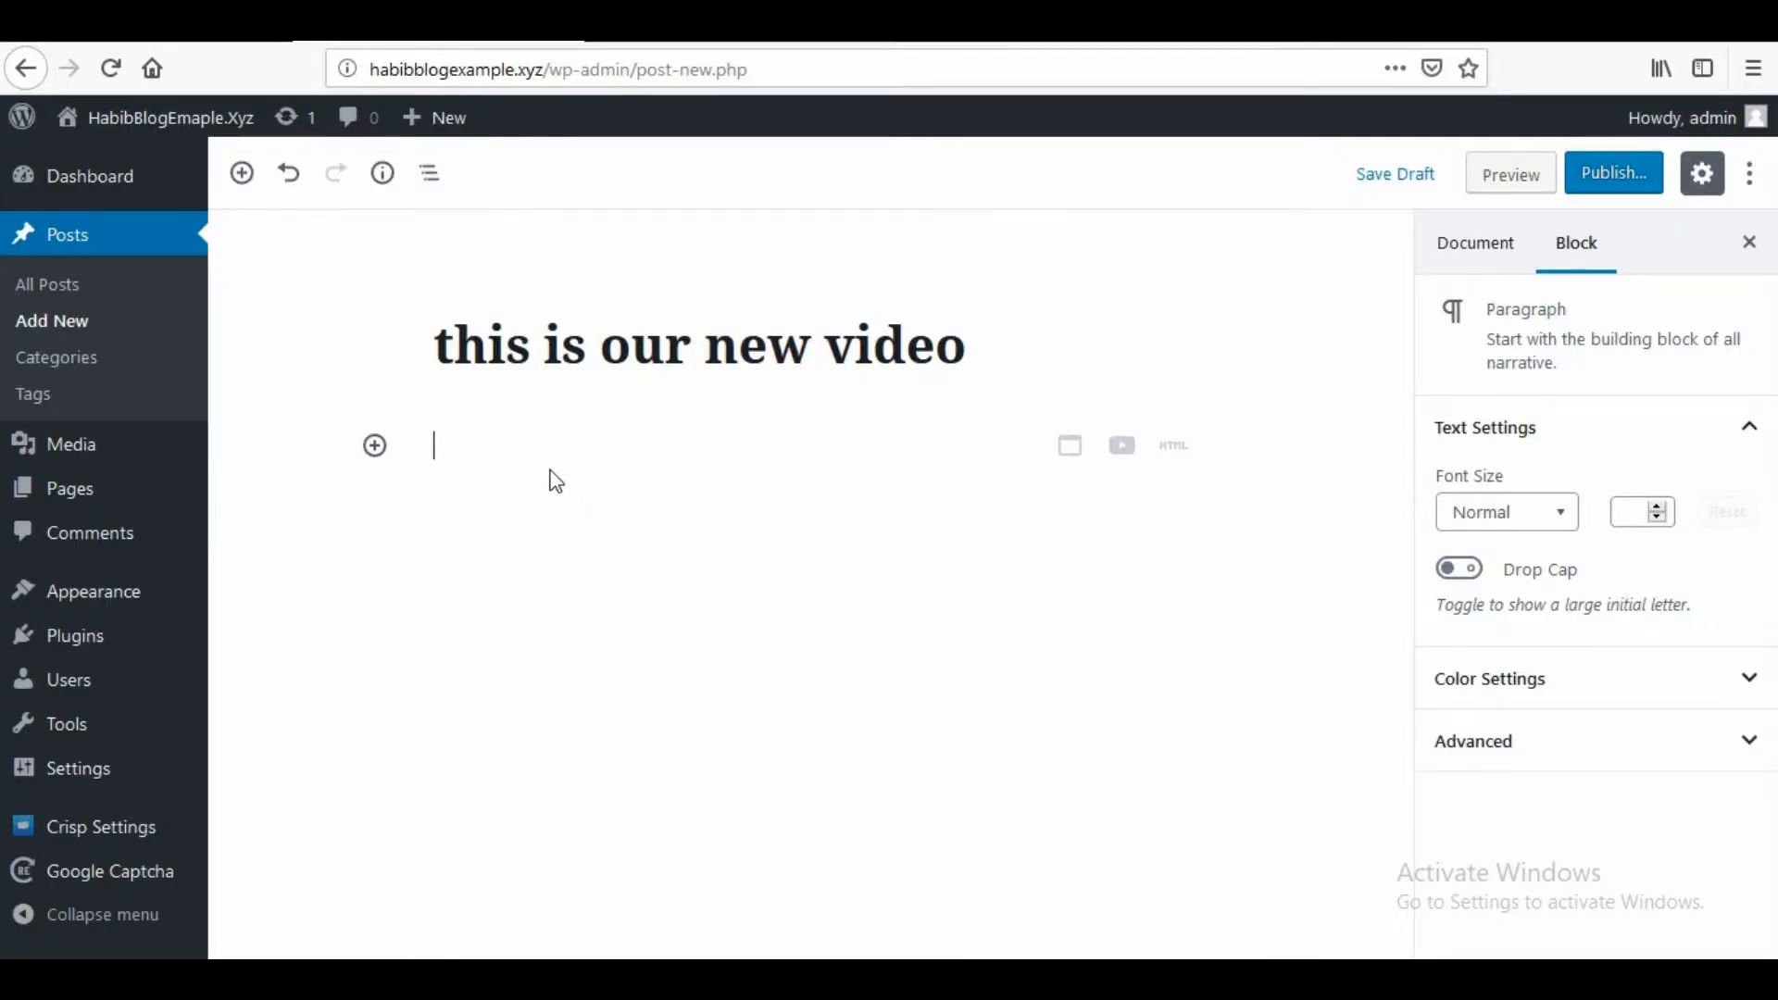
Switch back to the WordPress post editor and paste the video's embed code into the body.
{"action": "key", "text": "ctrl+v"}
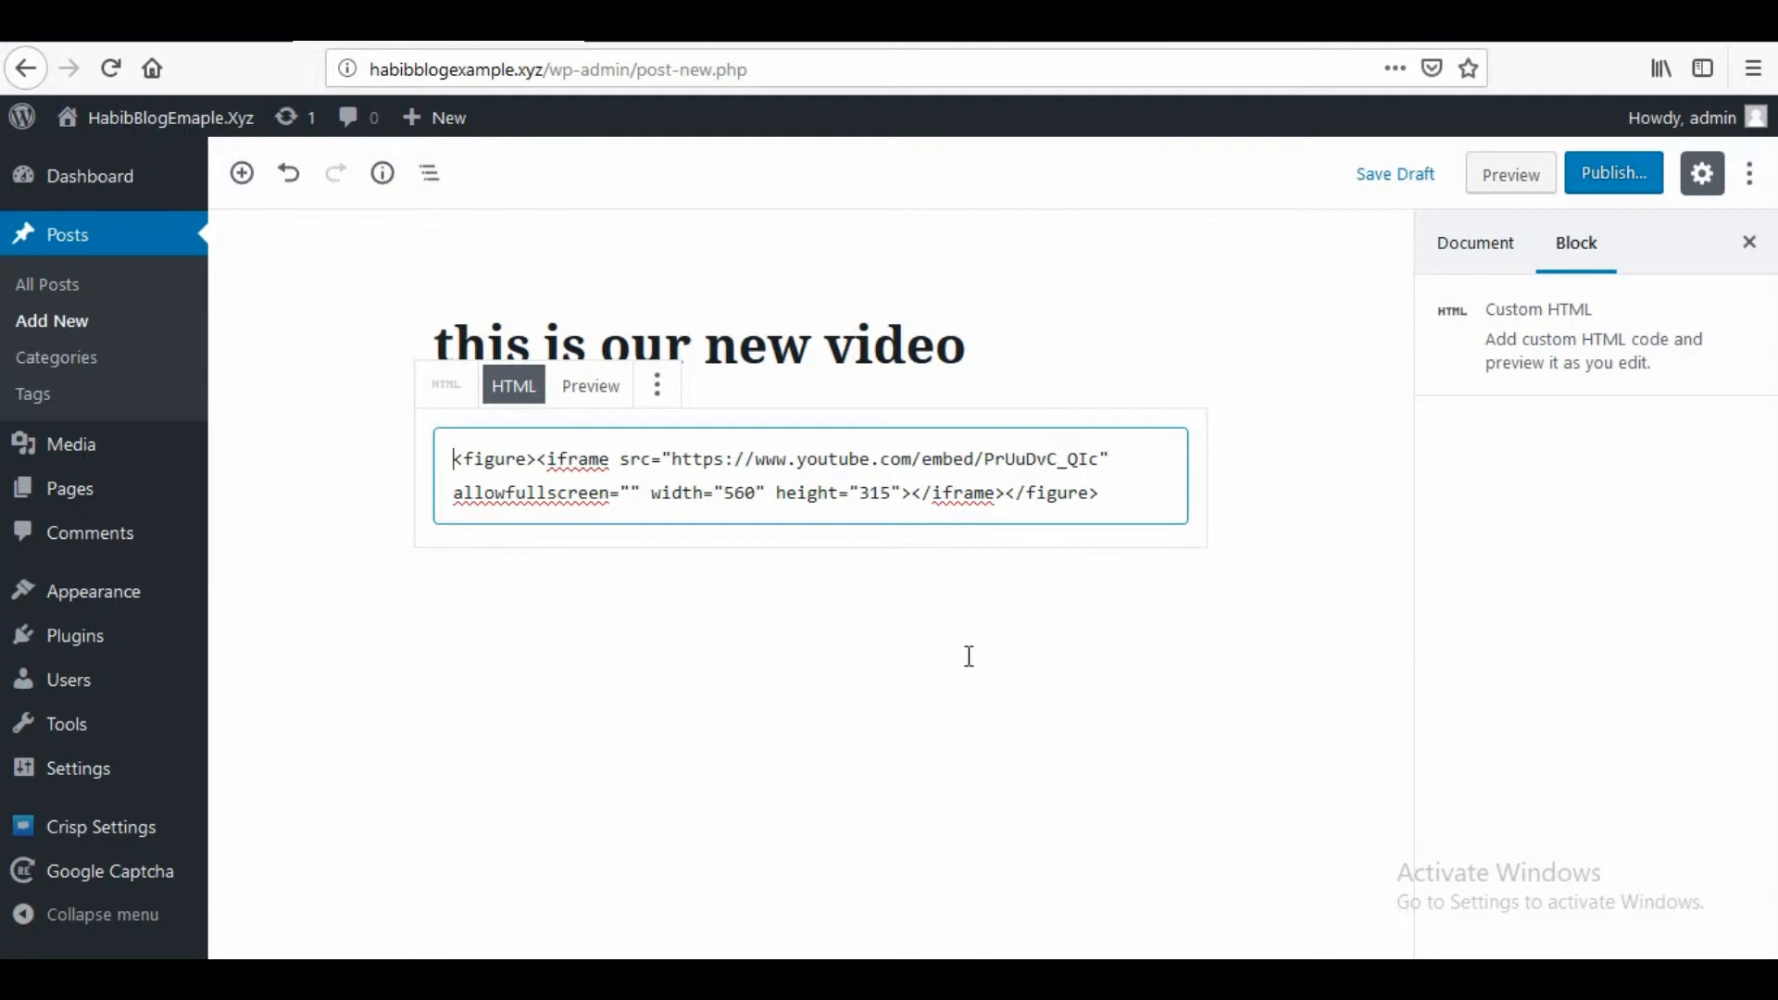
{"action": "left_click", "coordinate": [833, 667]}
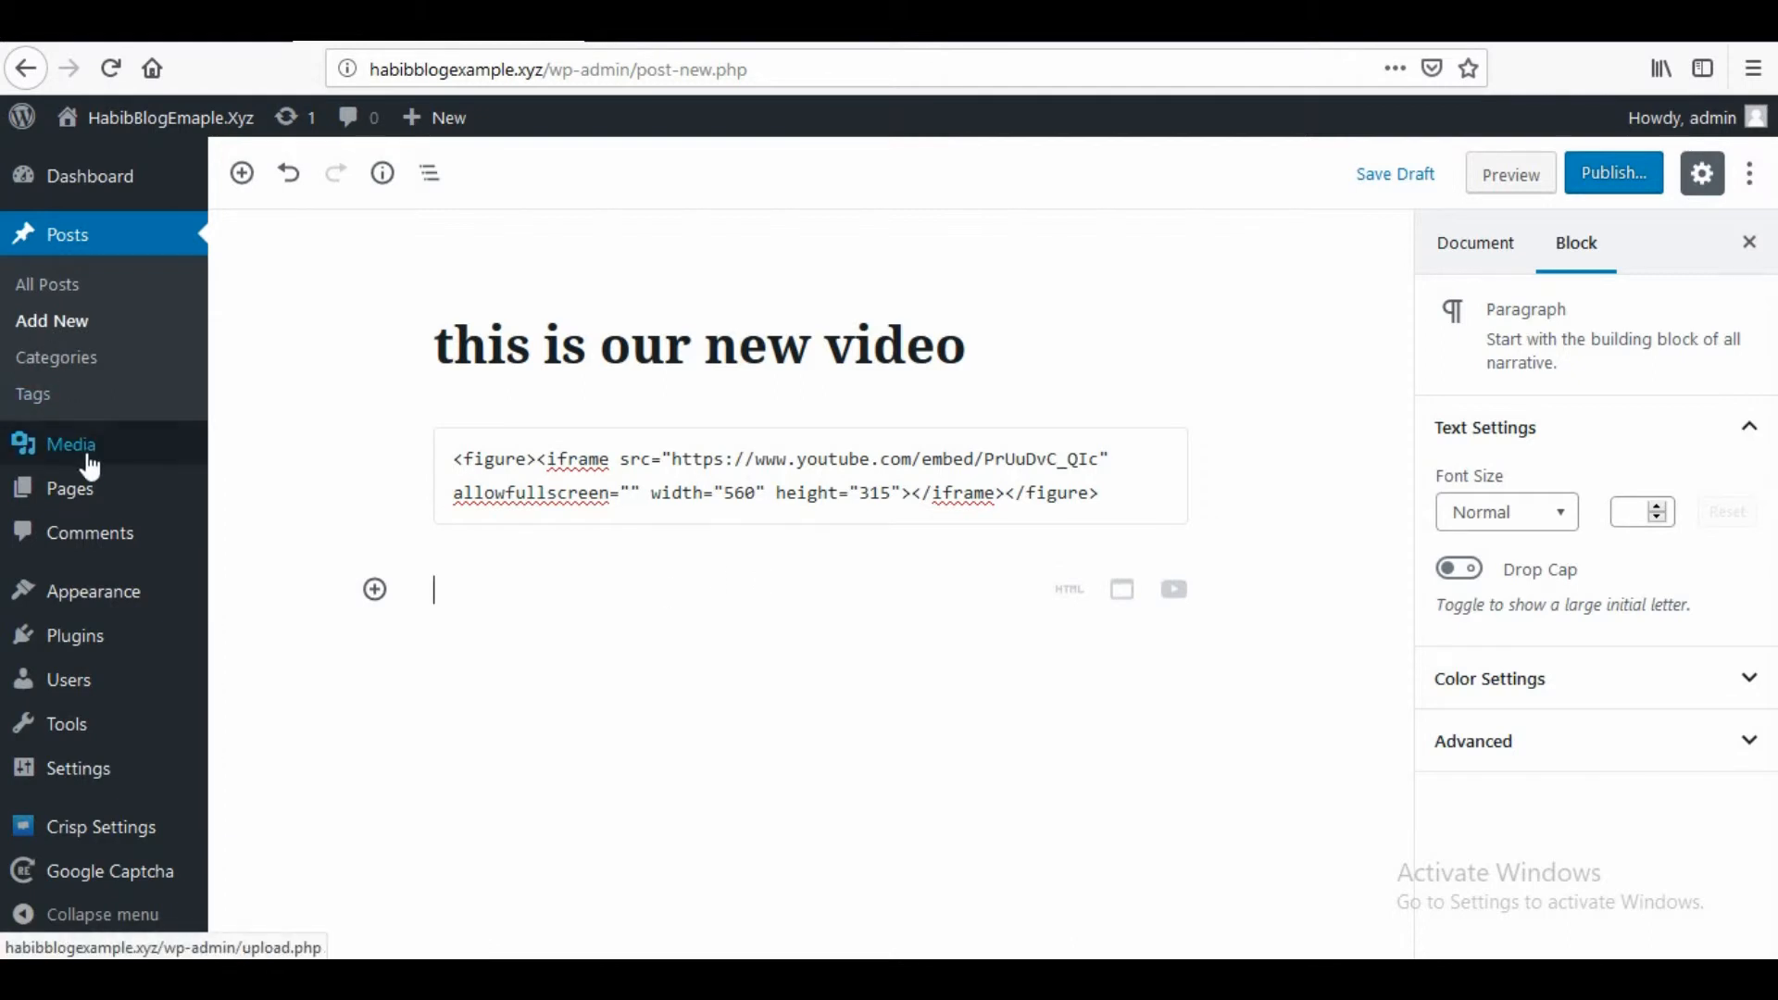
{"action": "mouse_move", "coordinate": [84, 444]}
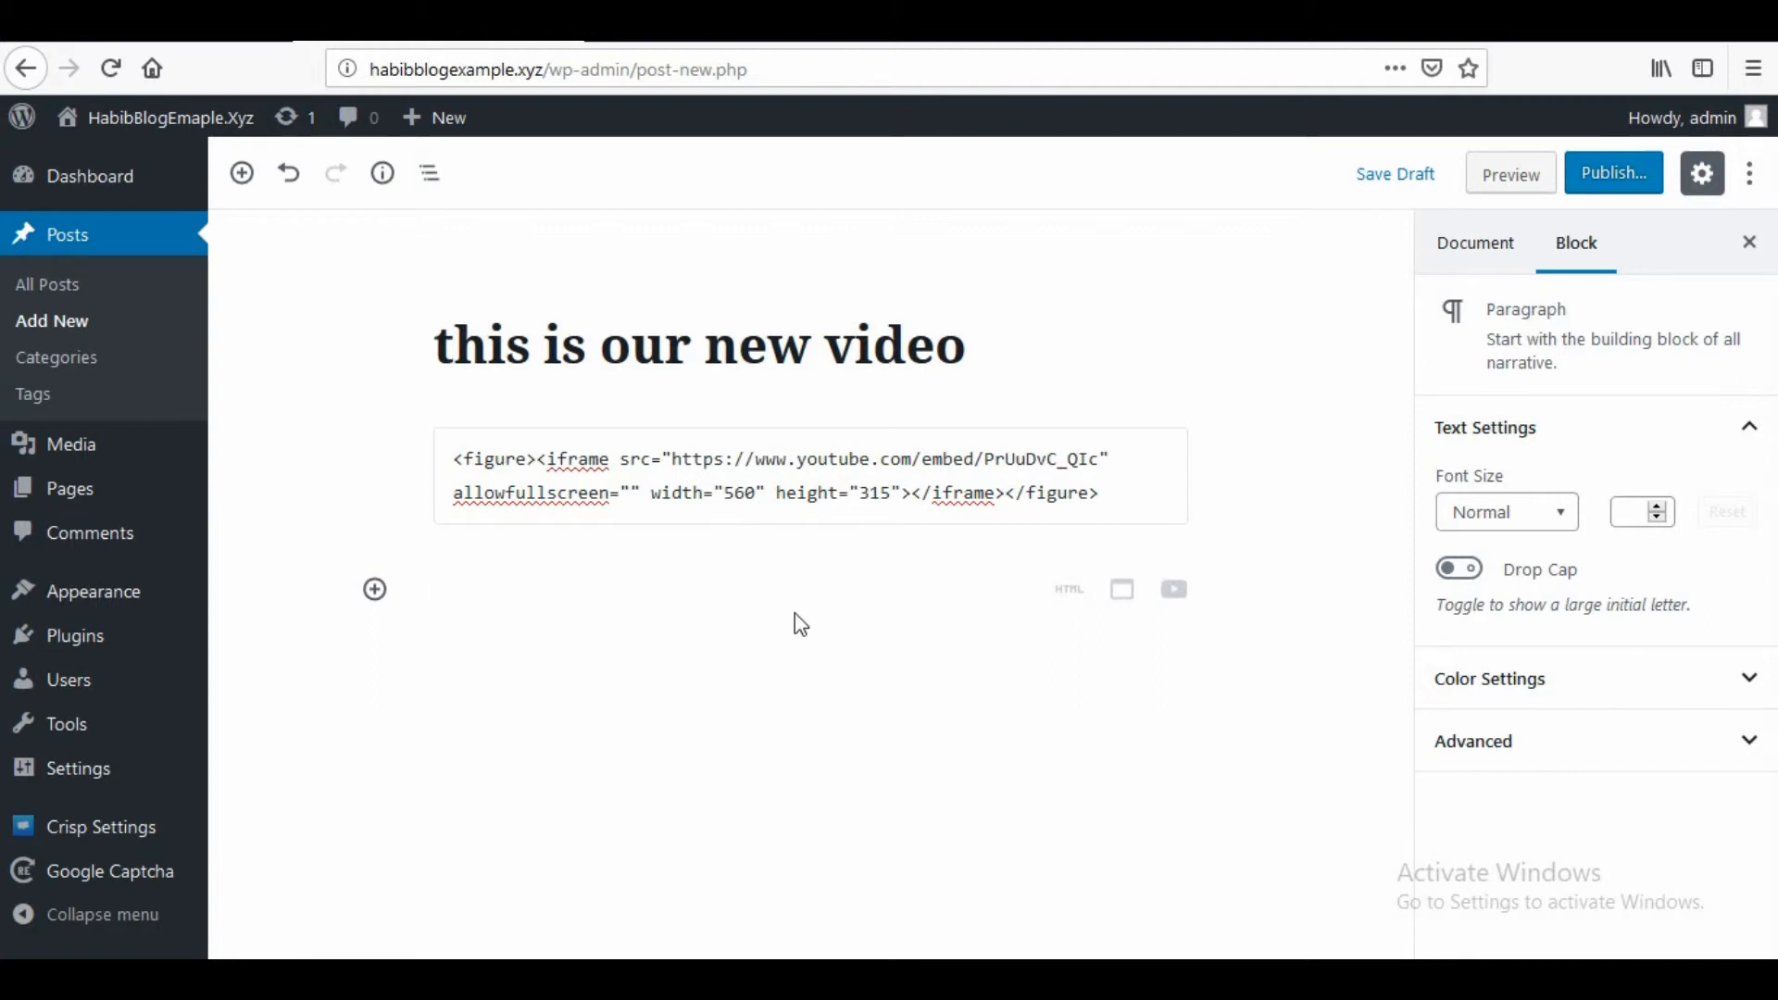
{"action": "left_click", "coordinate": [749, 601]}
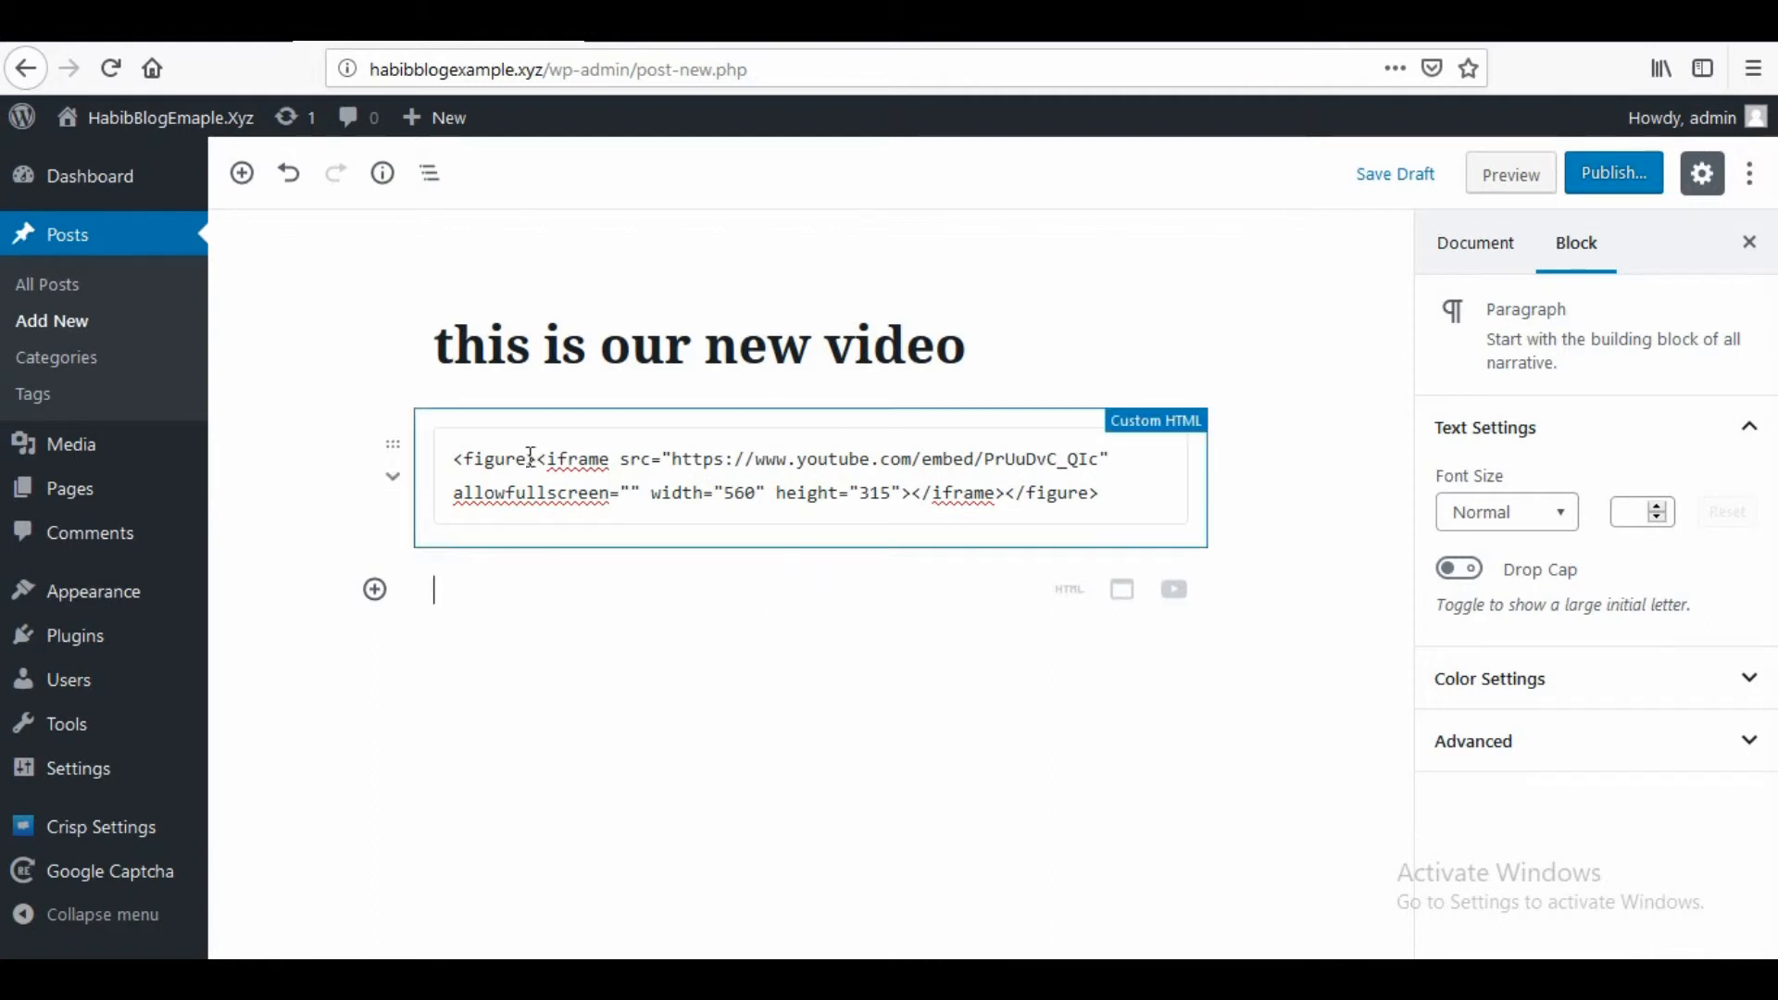
{"action": "left_click_drag", "start_coordinate": [455, 448], "coordinate": [659, 481]}
{"action": "left_click", "coordinate": [681, 567]}
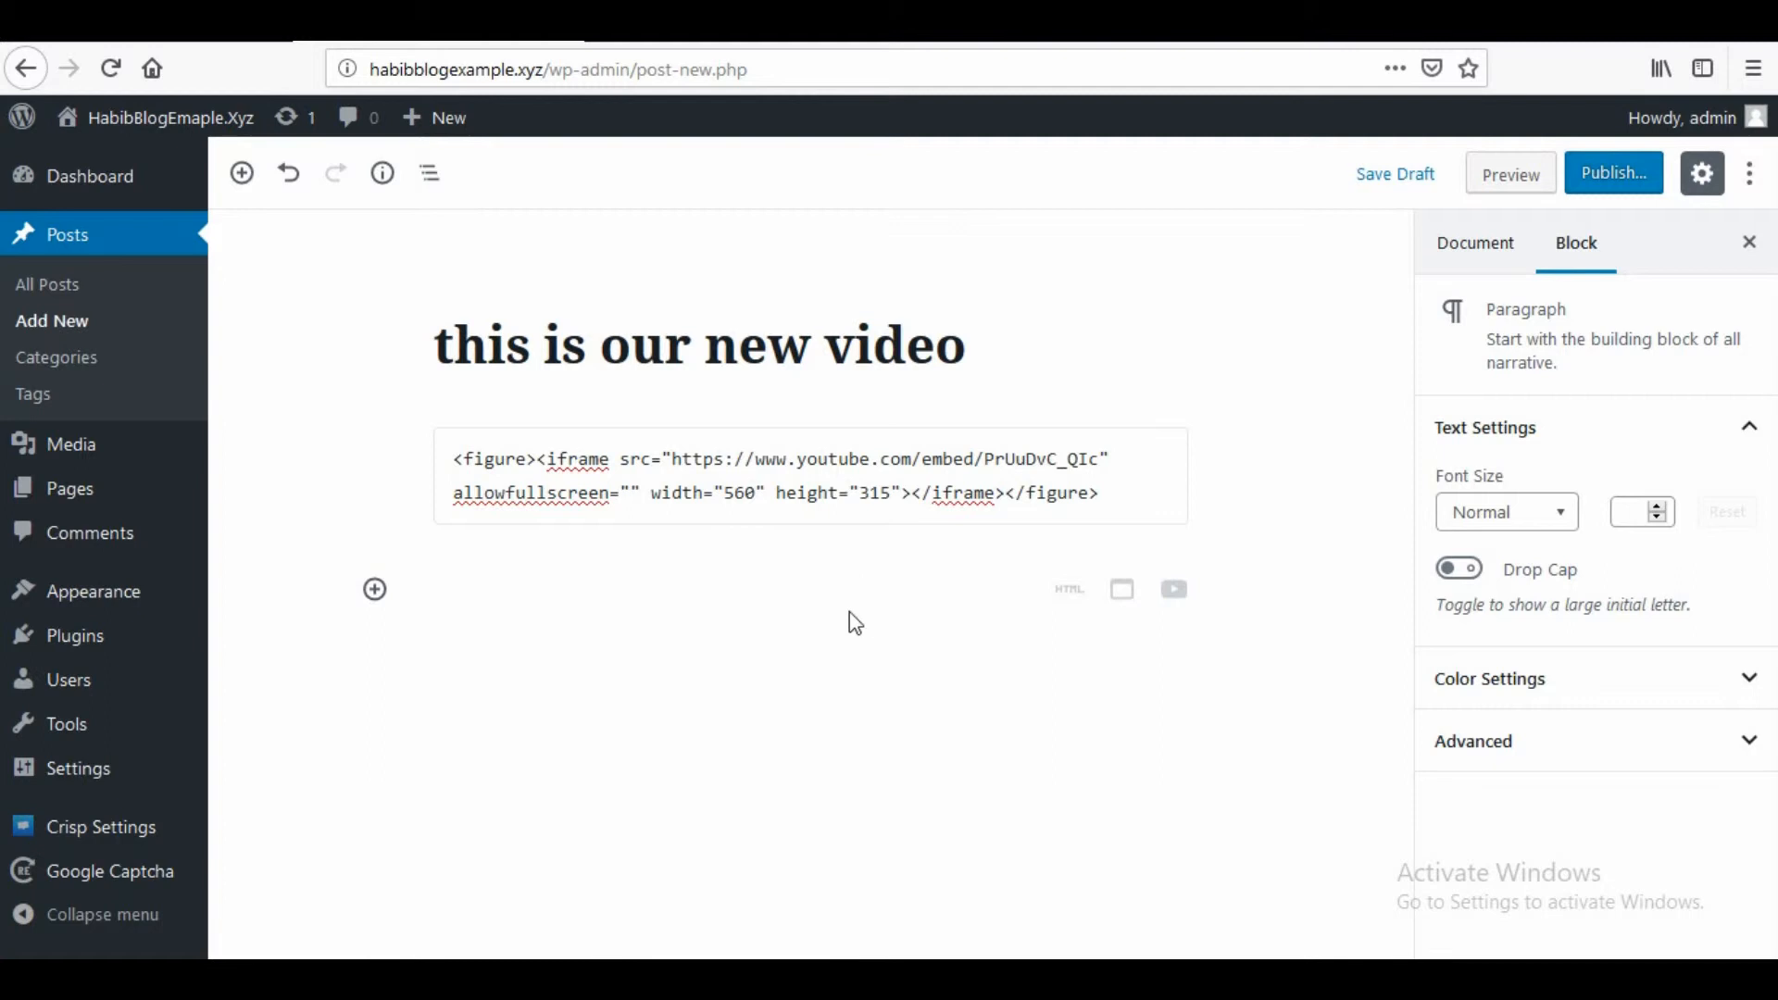
Publish the post and open the live version in a new browser tab.
{"action": "left_click", "coordinate": [1614, 177]}
{"action": "left_click", "coordinate": [1618, 183]}
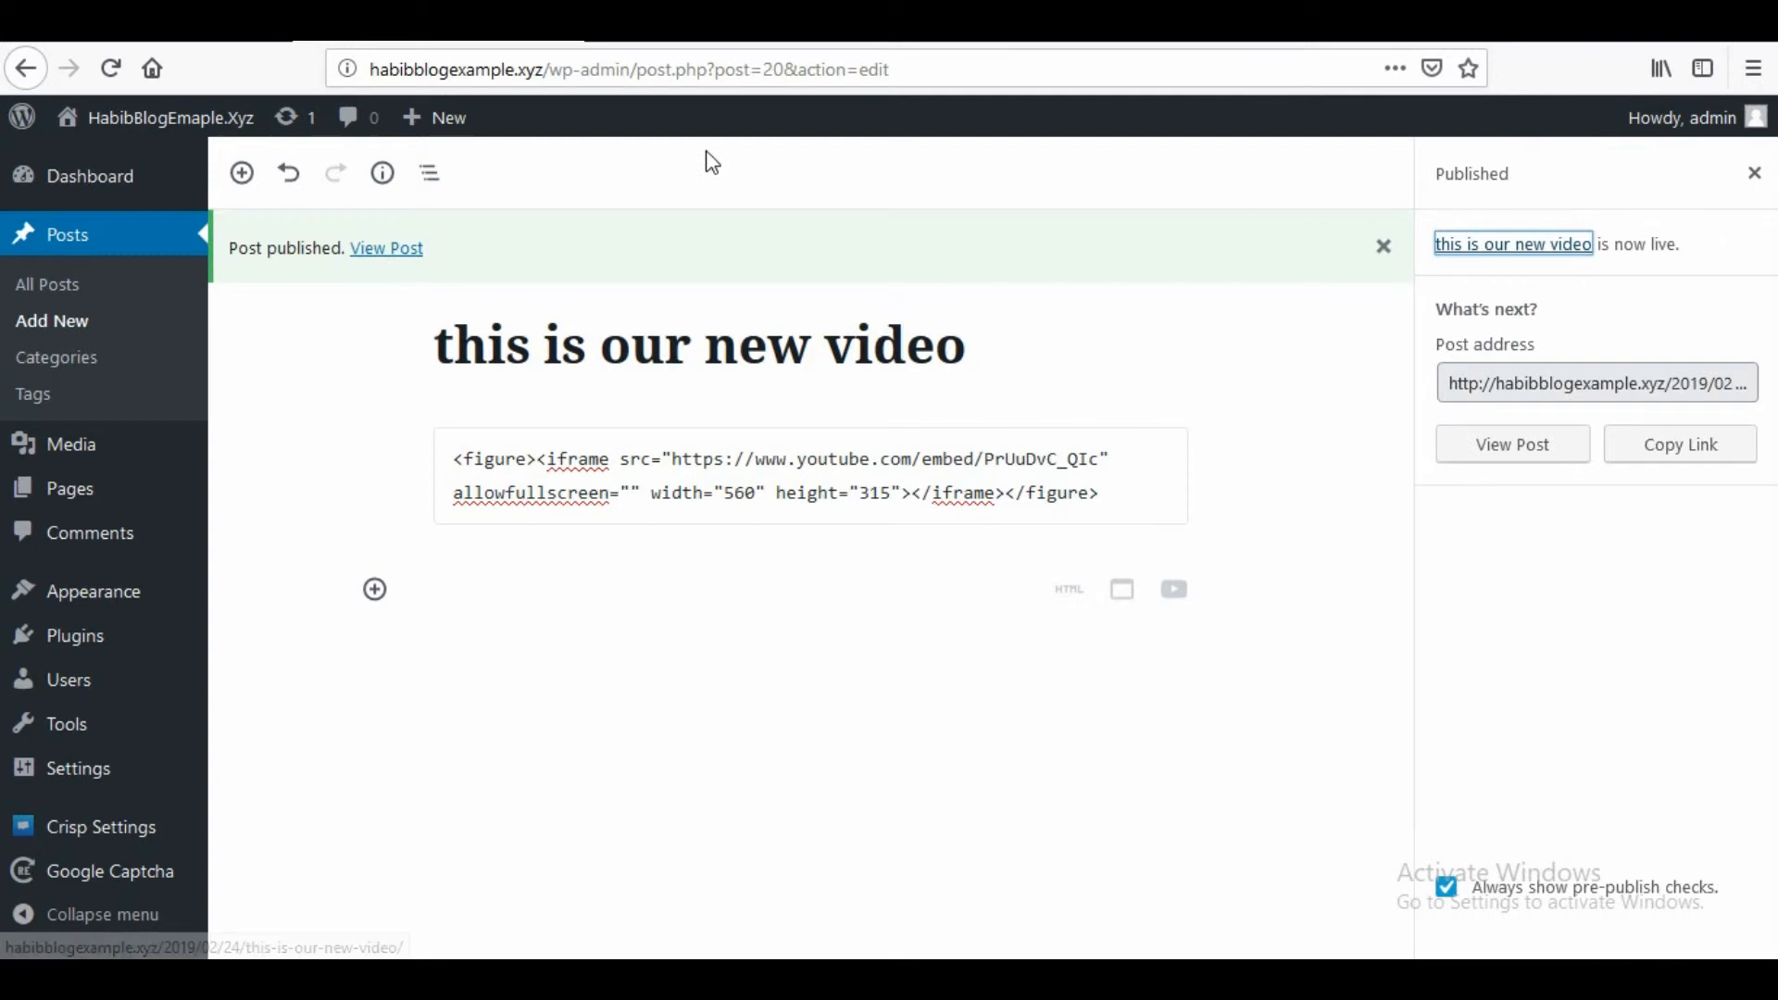
{"action": "right_click", "coordinate": [385, 246]}
{"action": "left_click", "coordinate": [454, 259]}
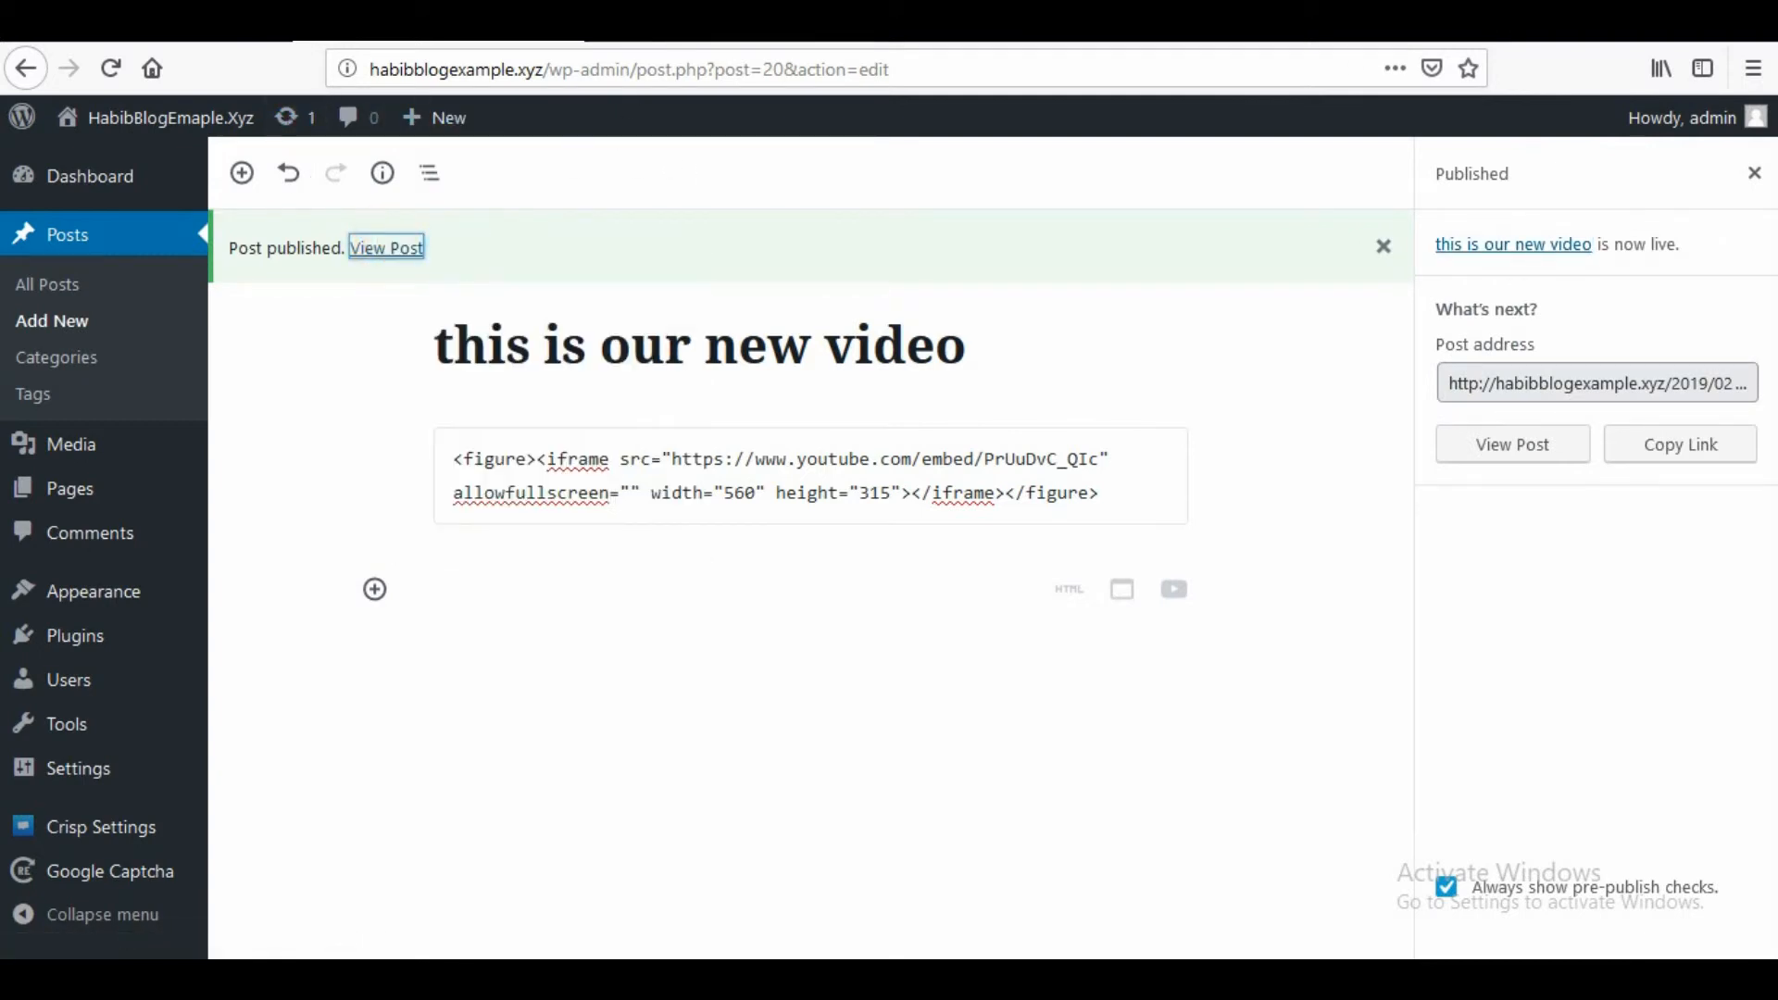
{"action": "left_click", "coordinate": [727, 27]}
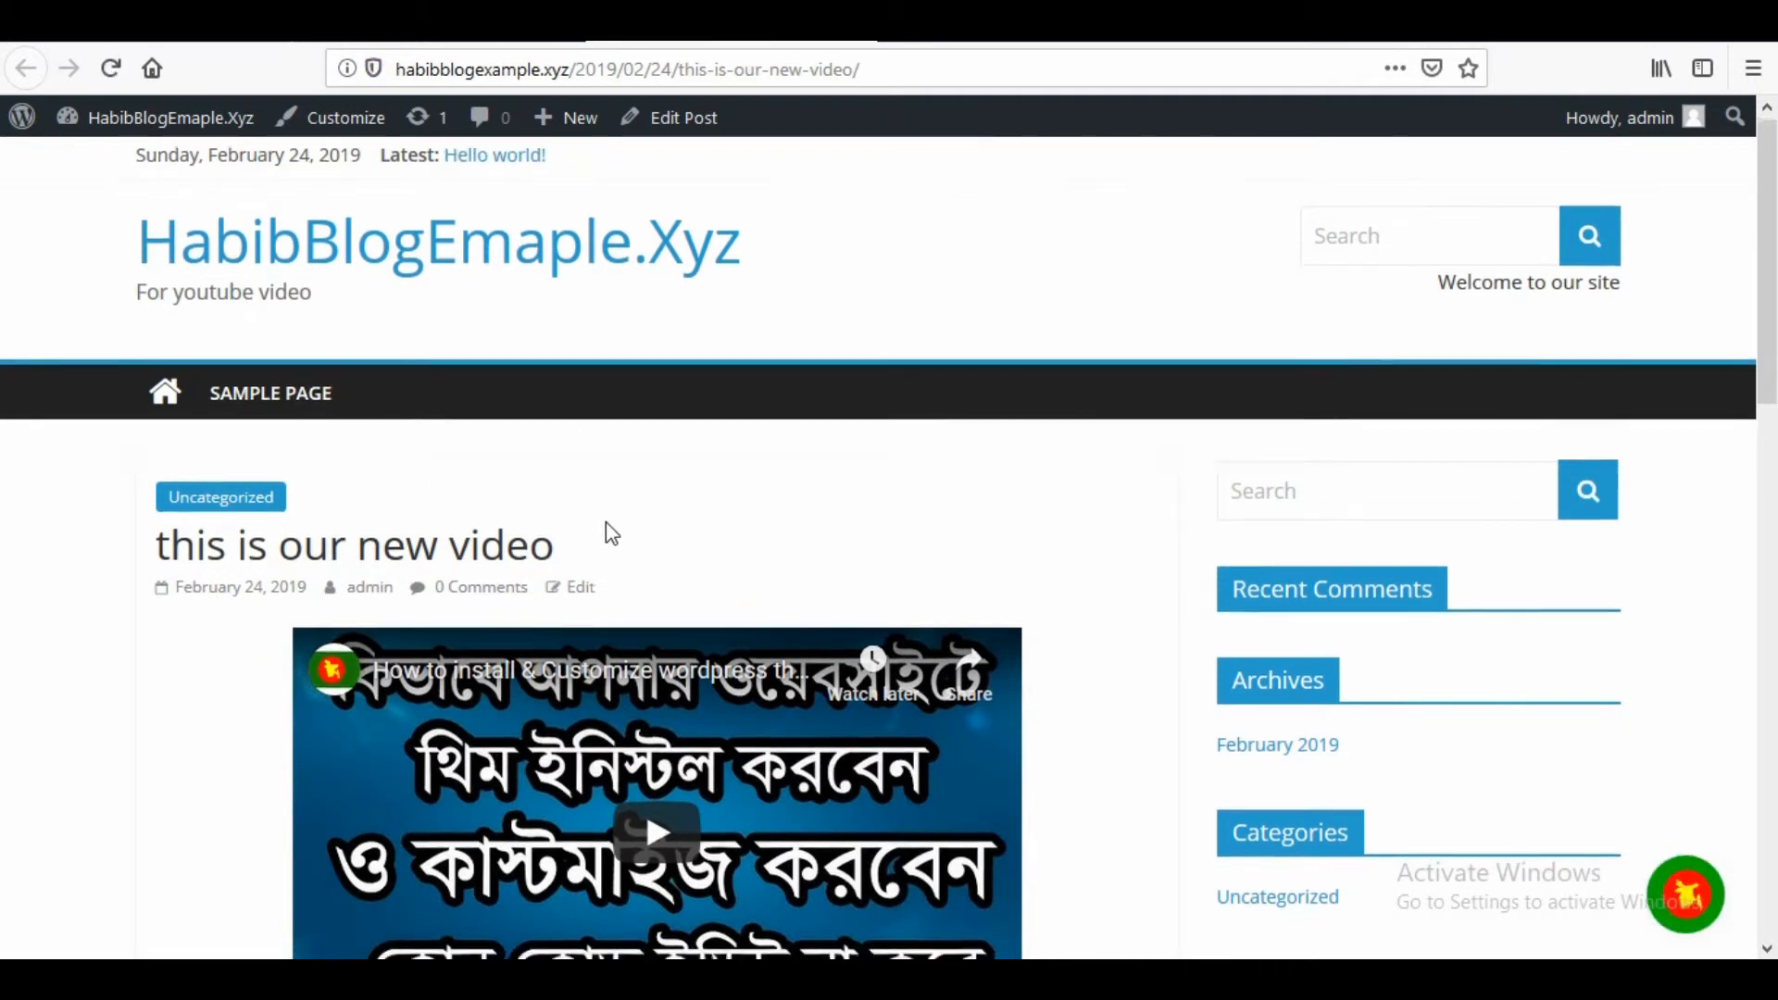
Check how the embedded video appears on the published "this is our new video" post page.
{"action": "scroll", "coordinate": [604, 534], "scroll_direction": "down", "scroll_amount": 4}
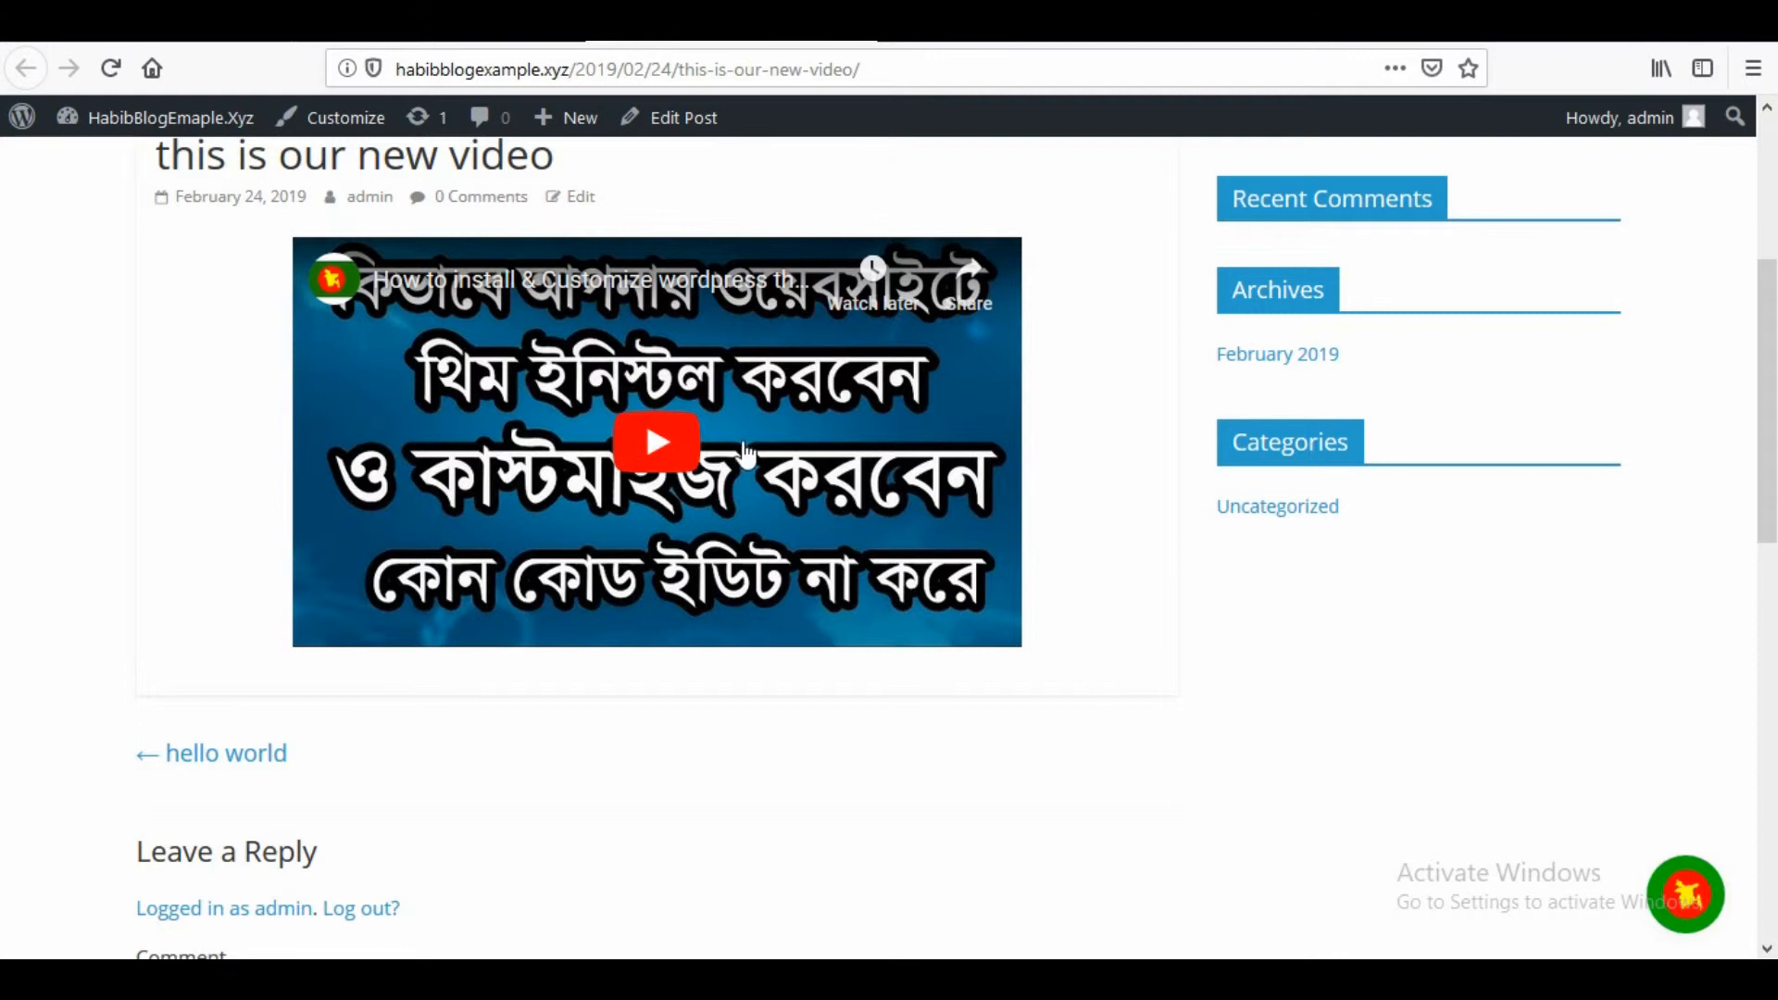
{"action": "scroll", "coordinate": [789, 648], "scroll_direction": "up", "scroll_amount": 3}
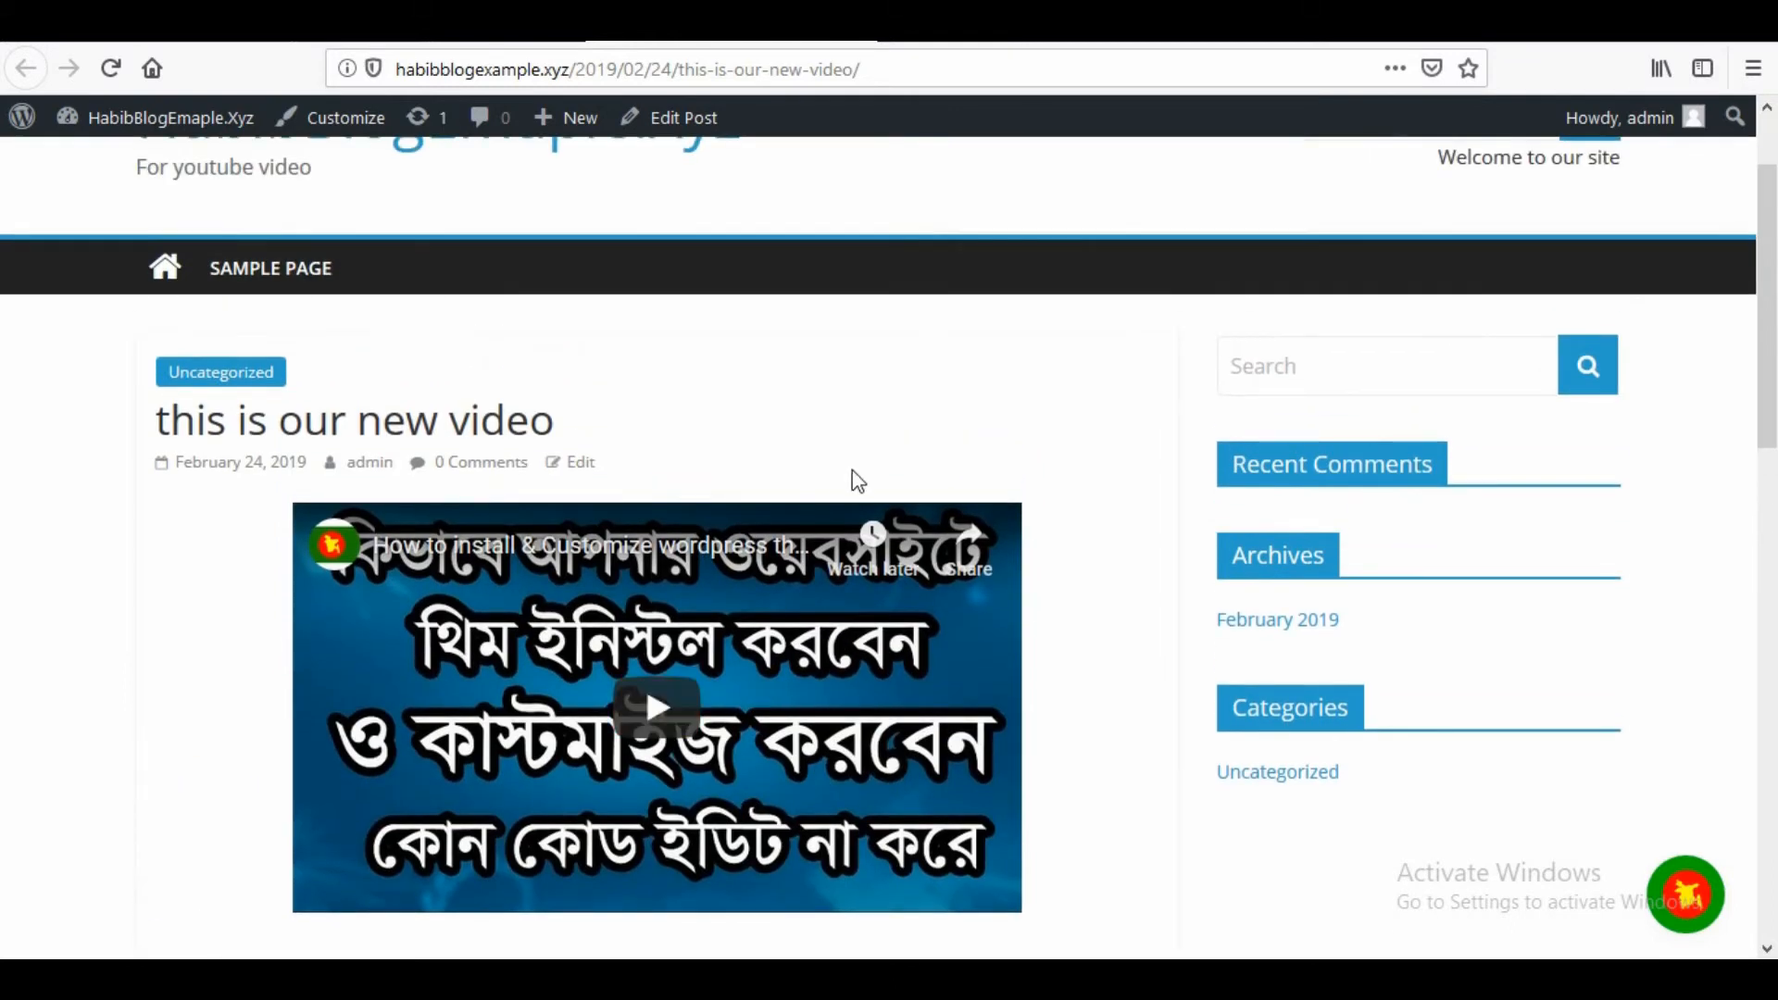
{"action": "scroll", "coordinate": [797, 560], "scroll_direction": "up", "scroll_amount": 2}
{"action": "scroll", "coordinate": [791, 556], "scroll_direction": "down", "scroll_amount": 4}
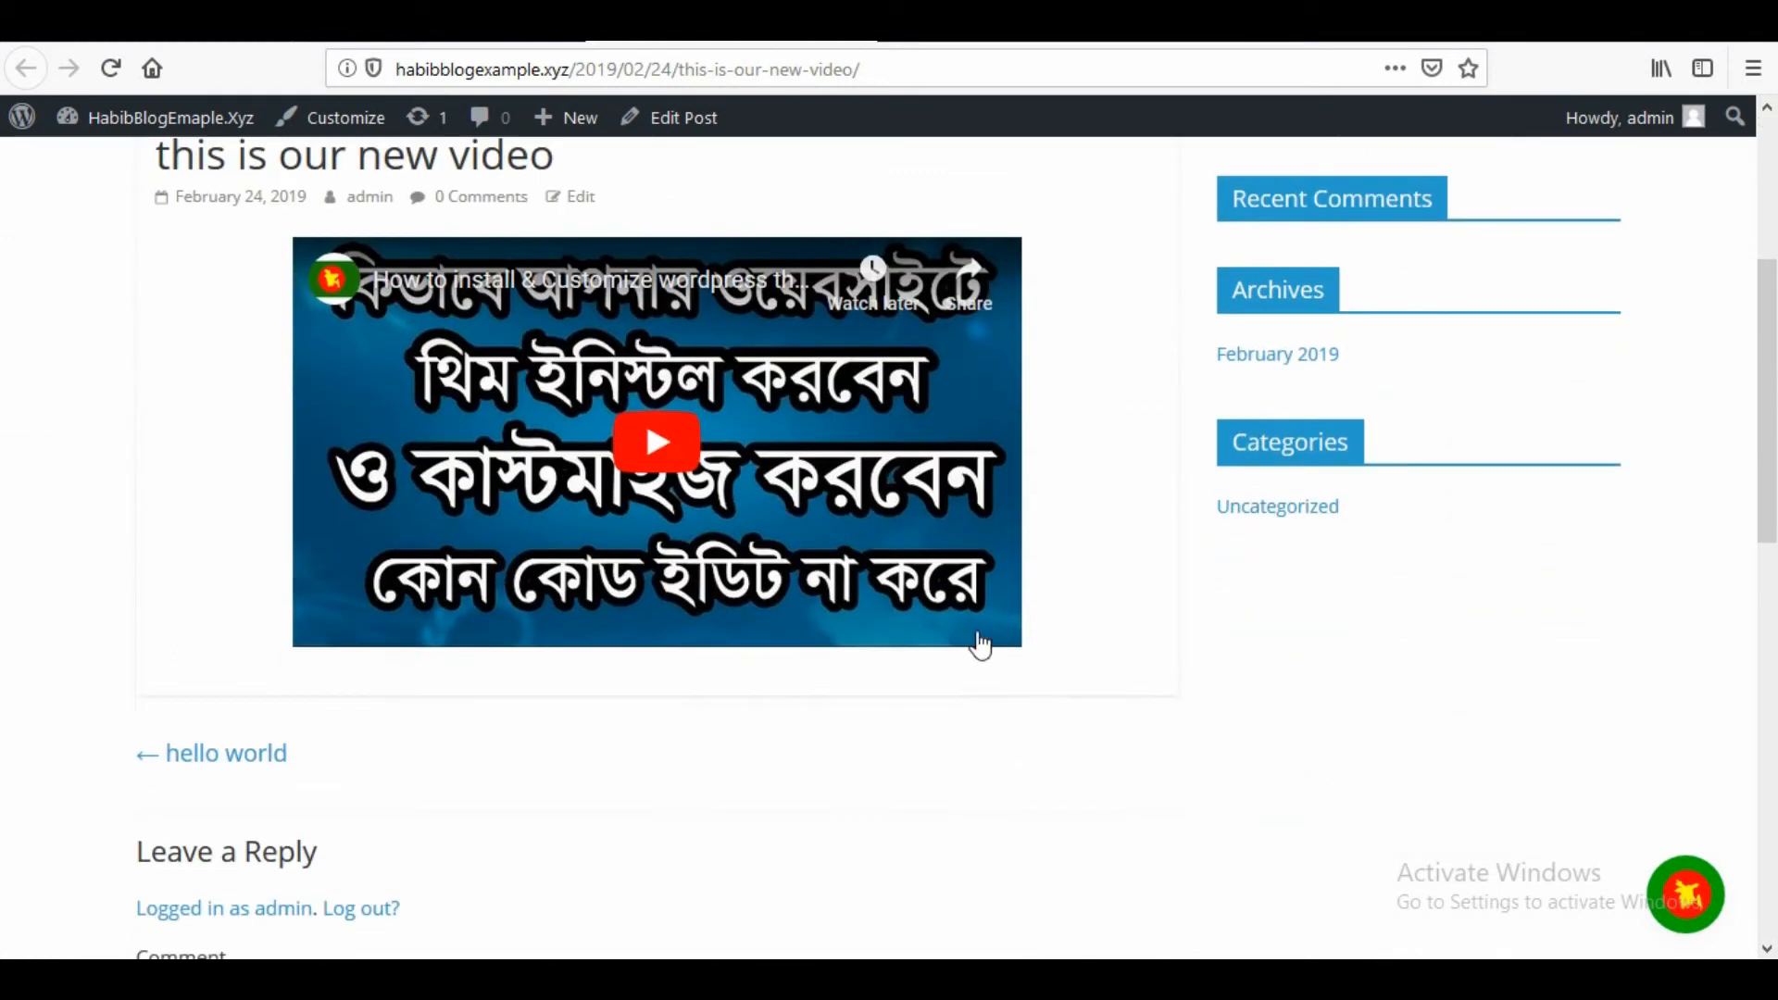
{"action": "scroll", "coordinate": [1013, 814], "scroll_direction": "down", "scroll_amount": 7}
{"action": "scroll", "coordinate": [744, 709], "scroll_direction": "up", "scroll_amount": 7}
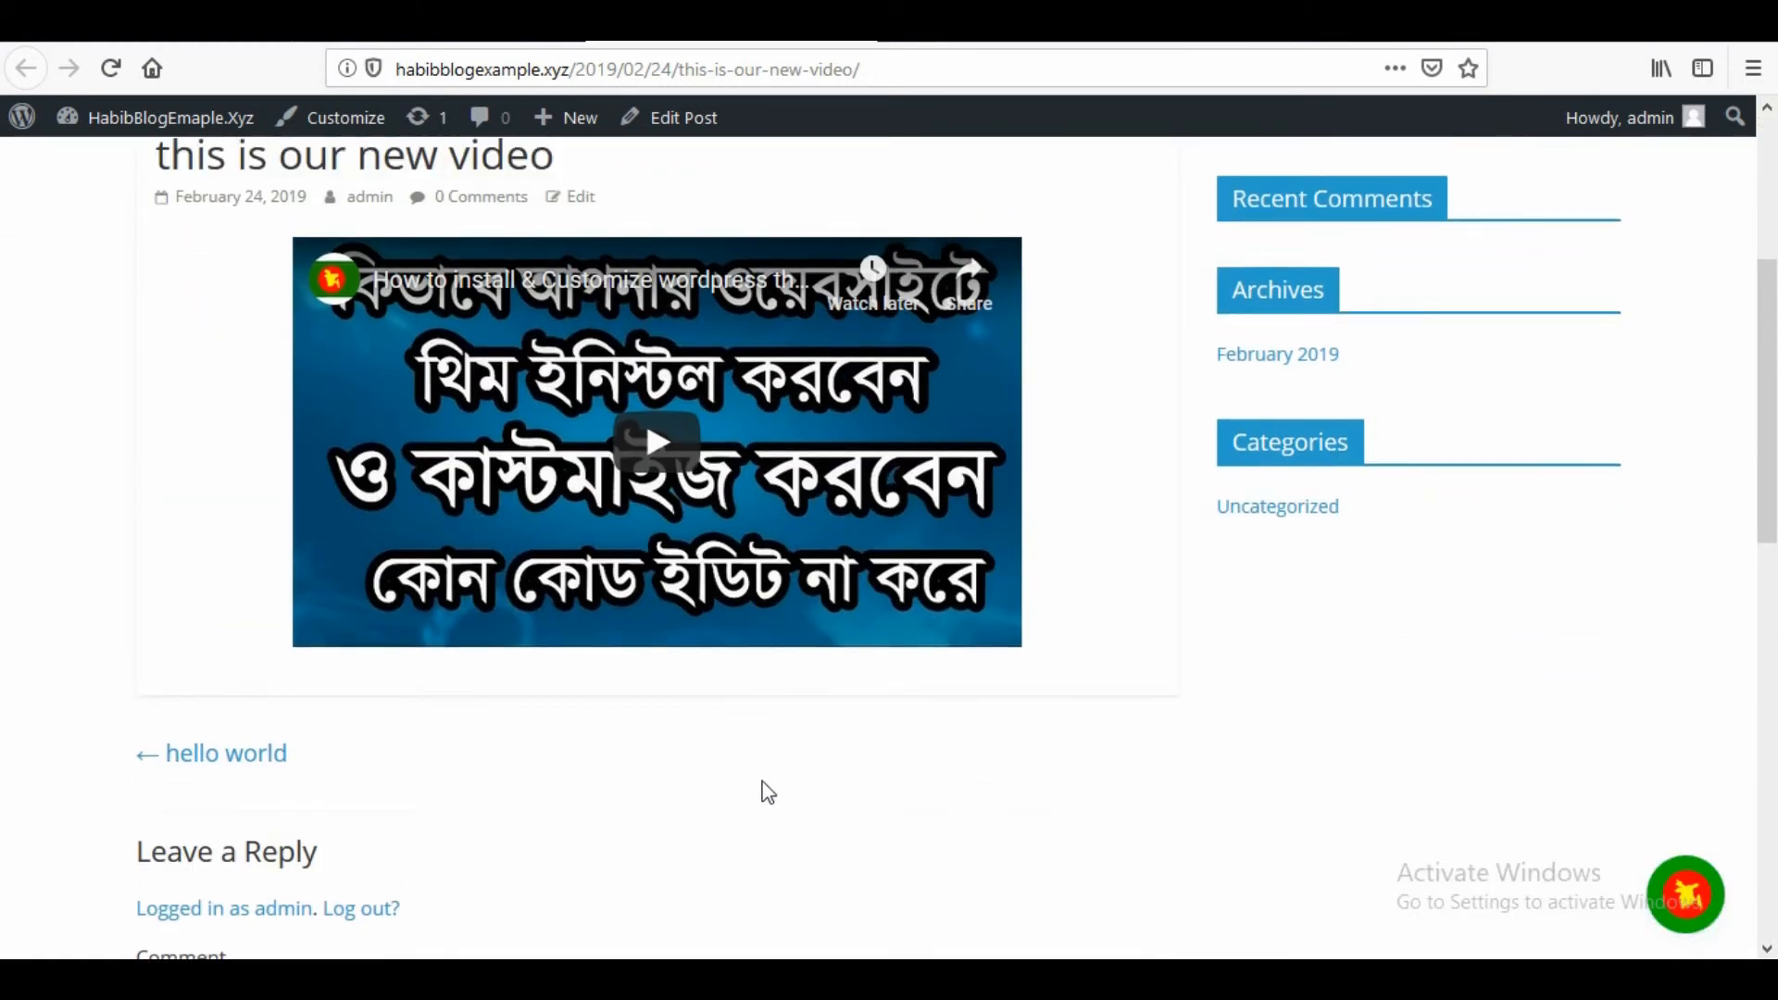
{"action": "scroll", "coordinate": [755, 809], "scroll_direction": "down", "scroll_amount": 5}
{"action": "scroll", "coordinate": [755, 810], "scroll_direction": "up", "scroll_amount": 8}
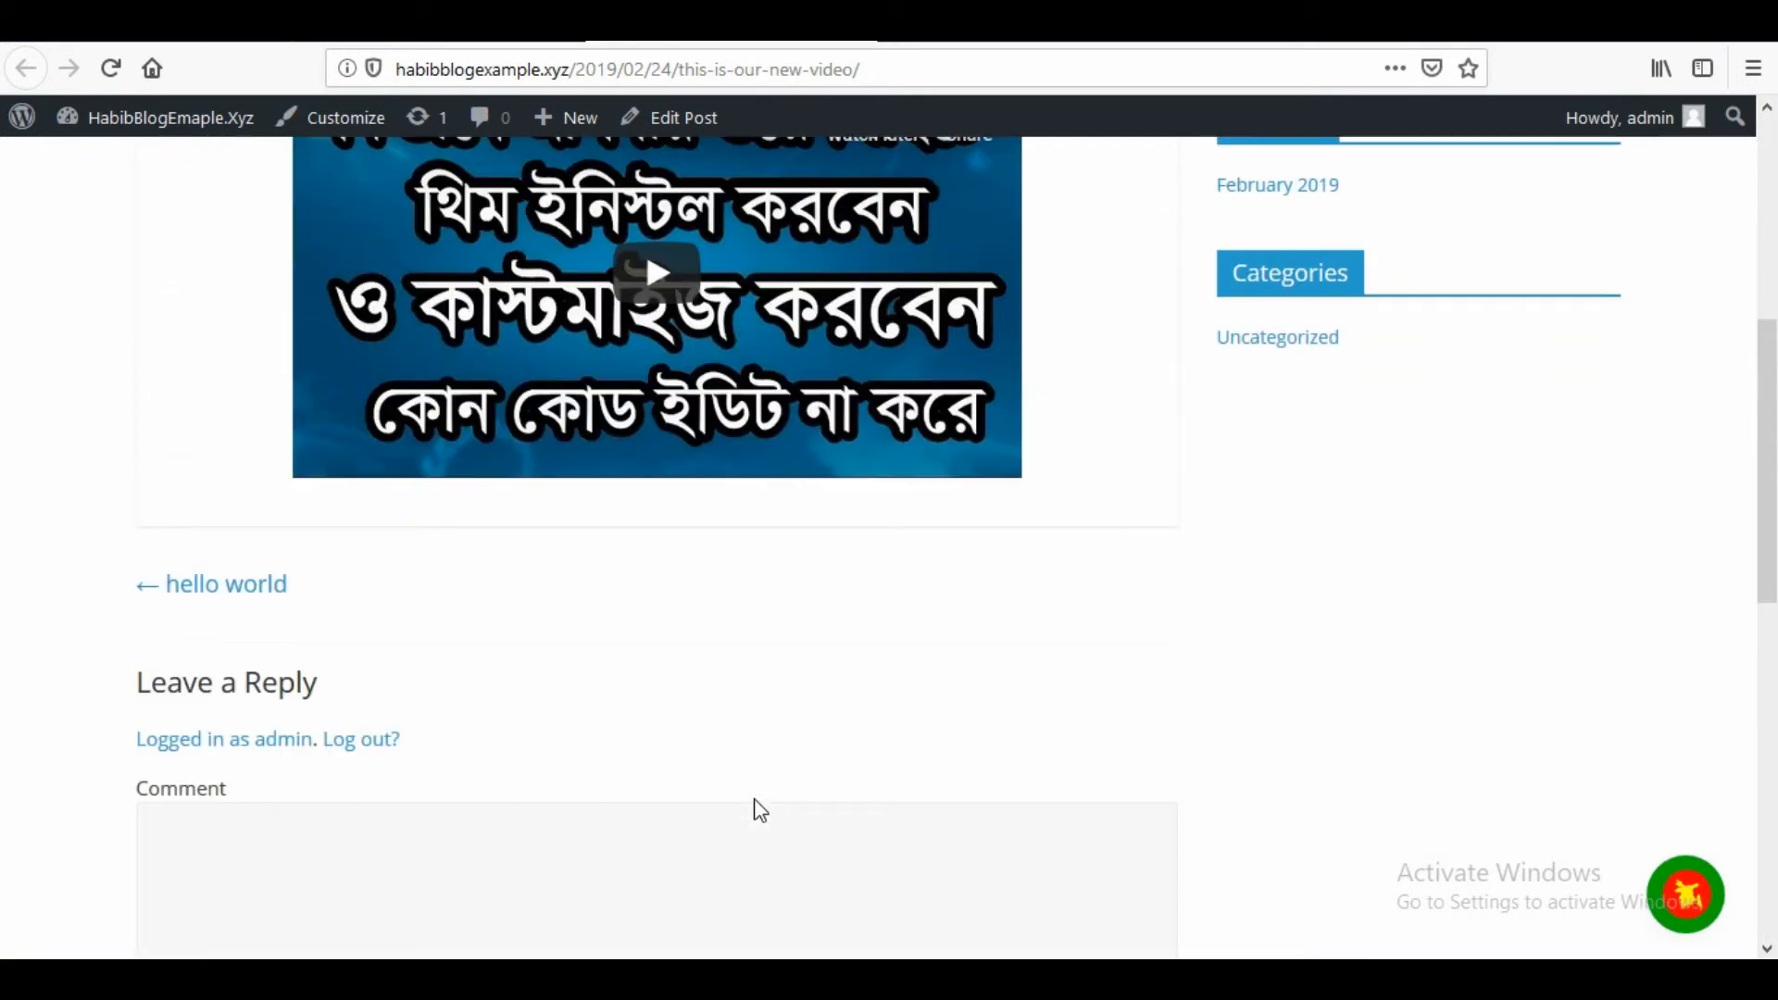
{"action": "scroll", "coordinate": [963, 648], "scroll_direction": "up", "scroll_amount": 2}
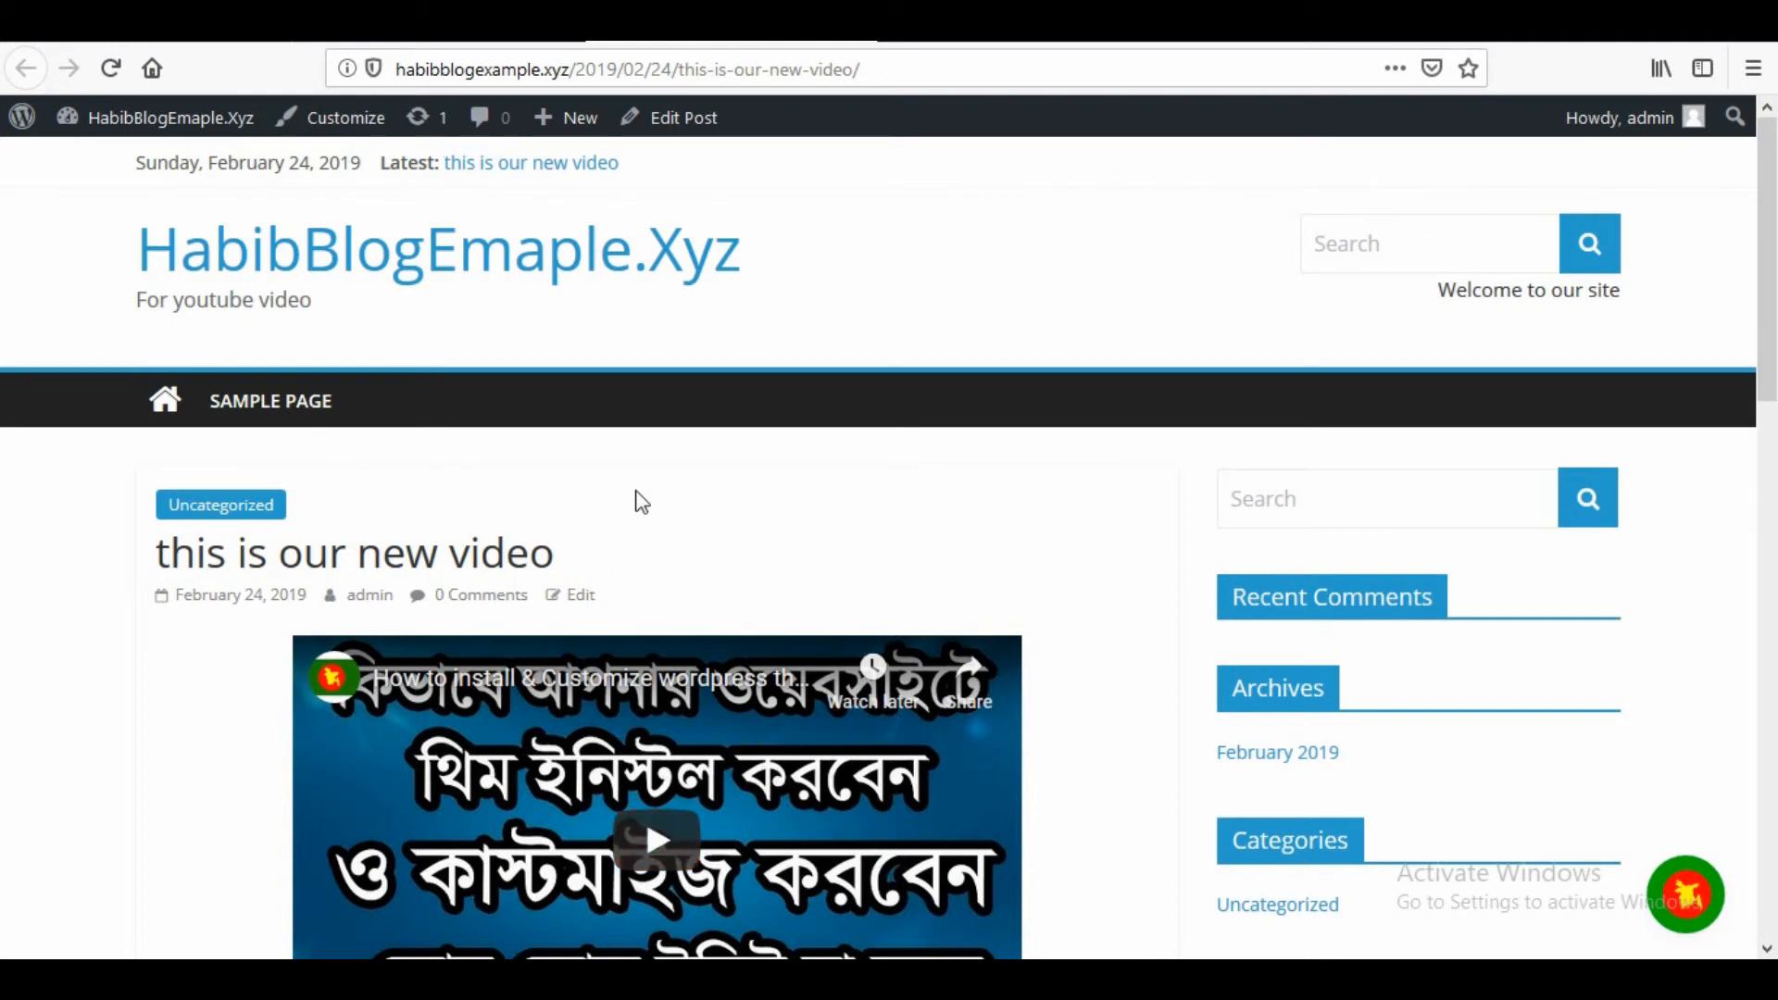
{"action": "scroll", "coordinate": [685, 556], "scroll_direction": "down", "scroll_amount": 3}
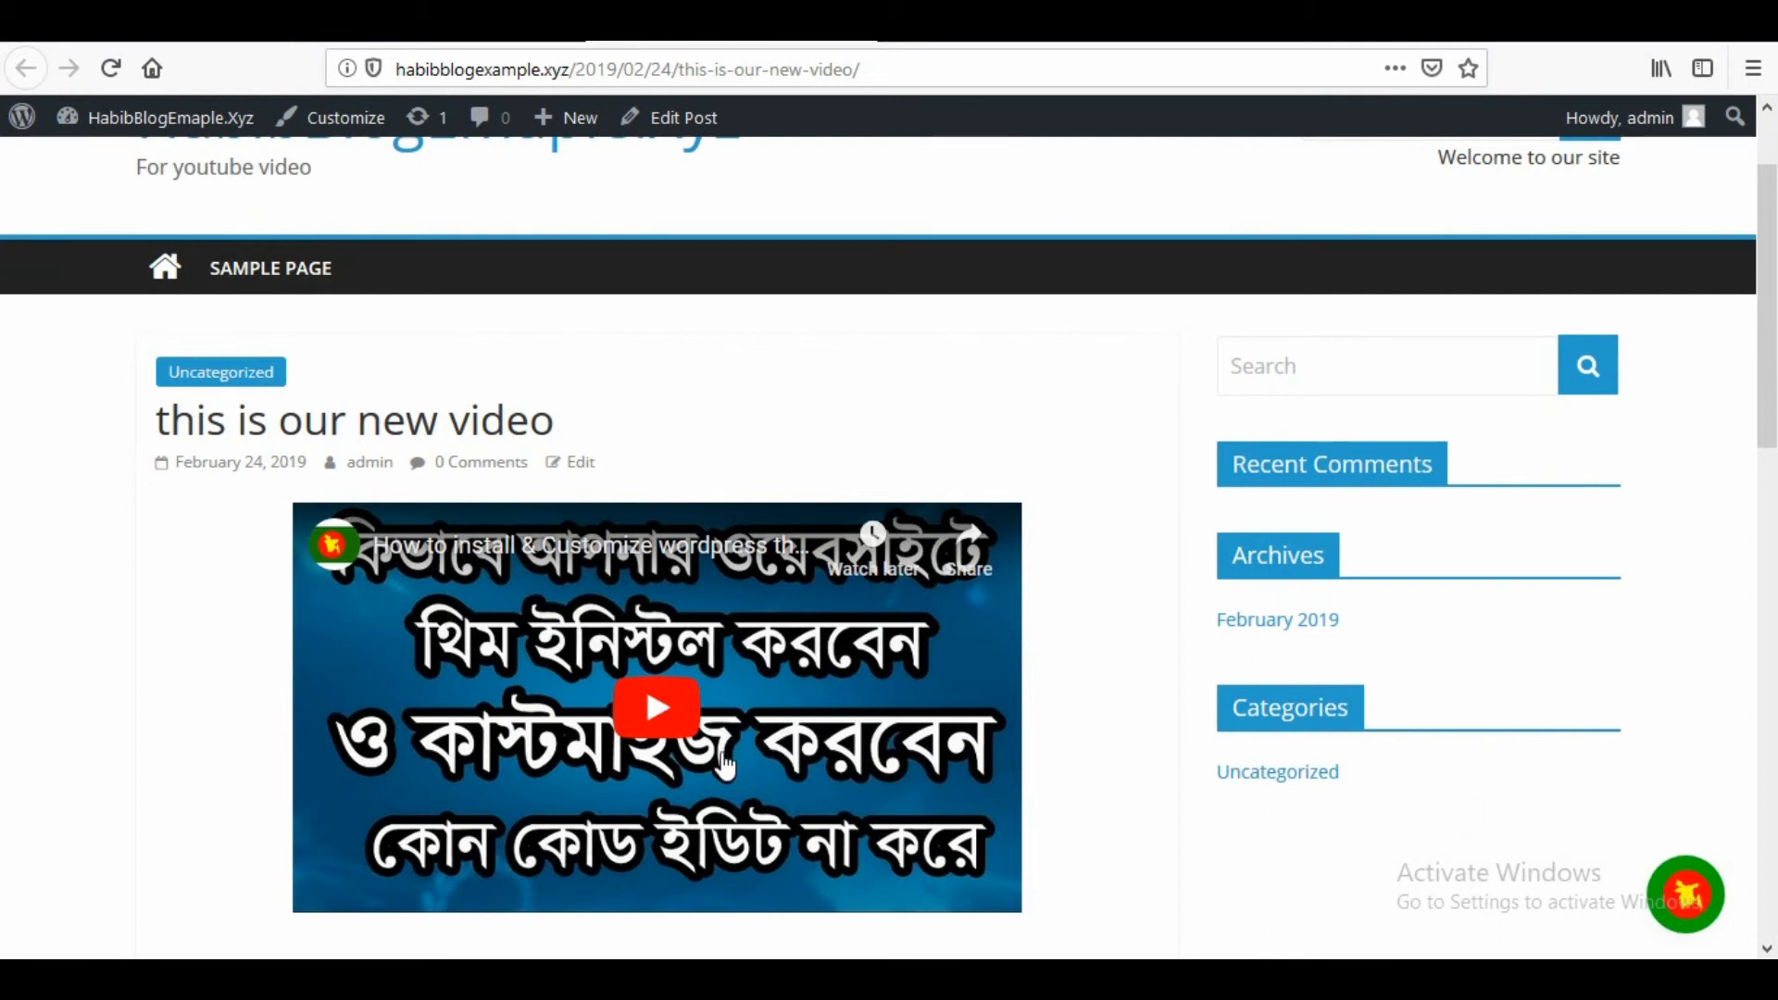
Go from the published post to the site's home page and check how the new post is listed there.
{"action": "scroll", "coordinate": [748, 792], "scroll_direction": "down", "scroll_amount": 5}
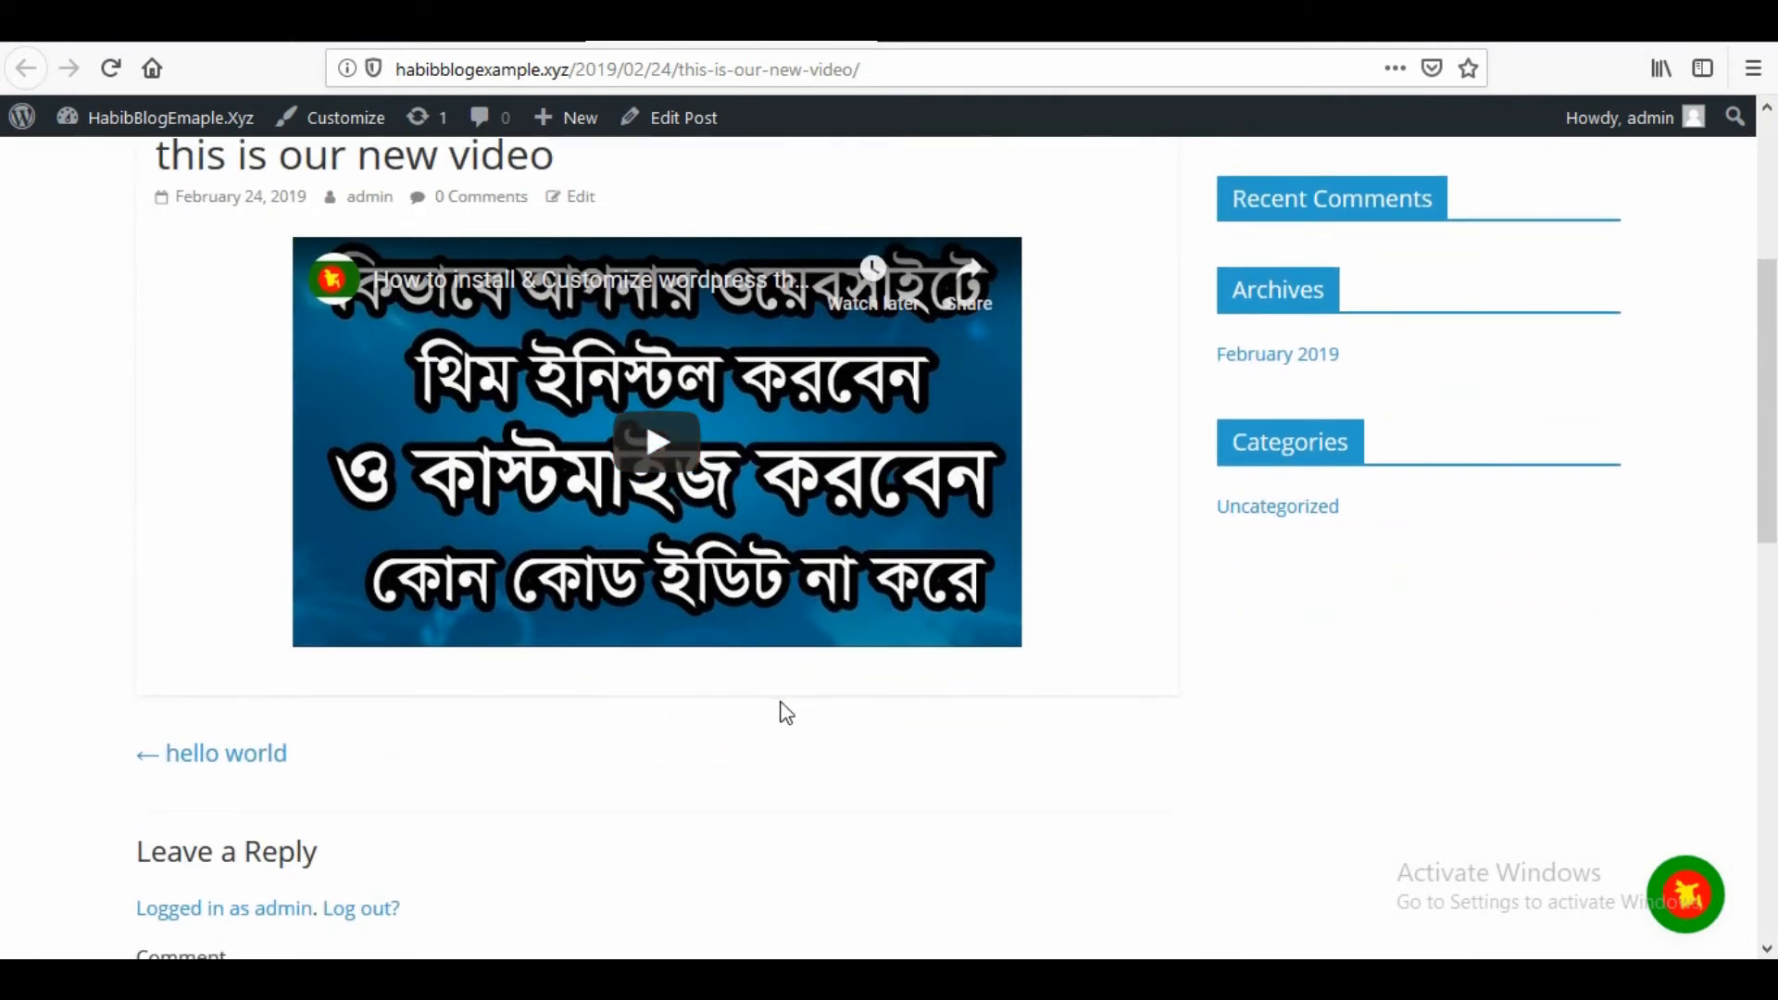
{"action": "scroll", "coordinate": [786, 713], "scroll_direction": "up", "scroll_amount": 8}
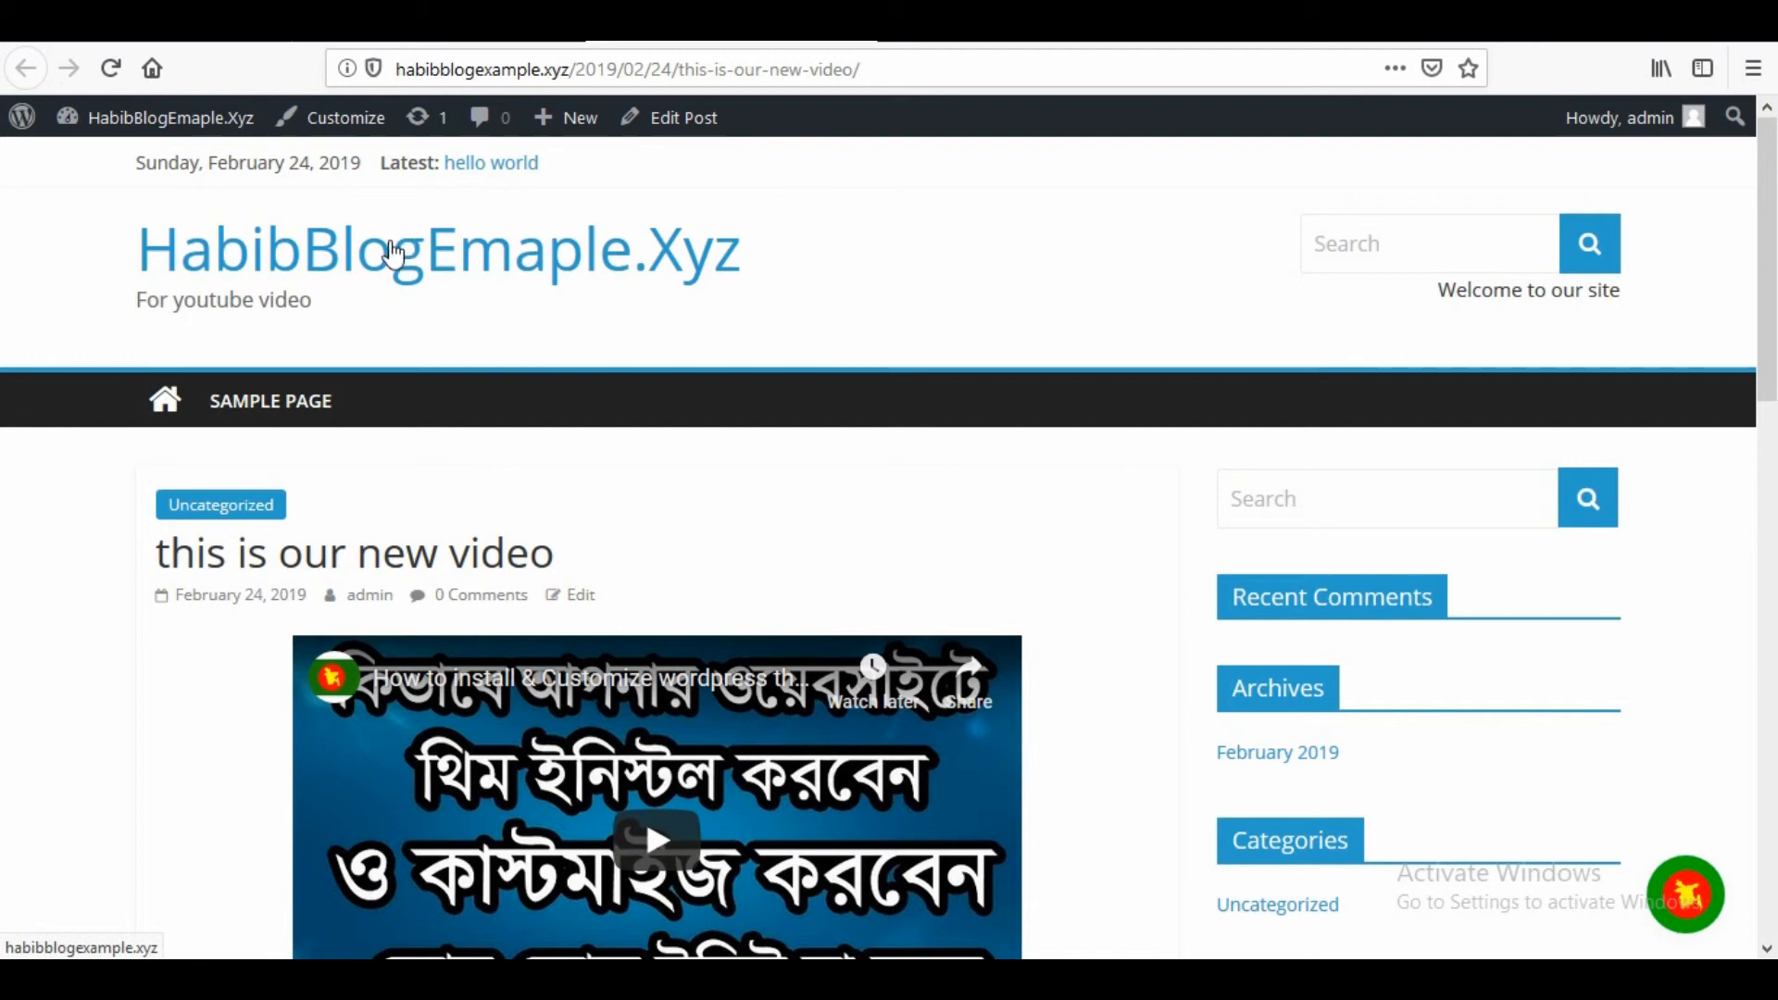
{"action": "left_click", "coordinate": [359, 252]}
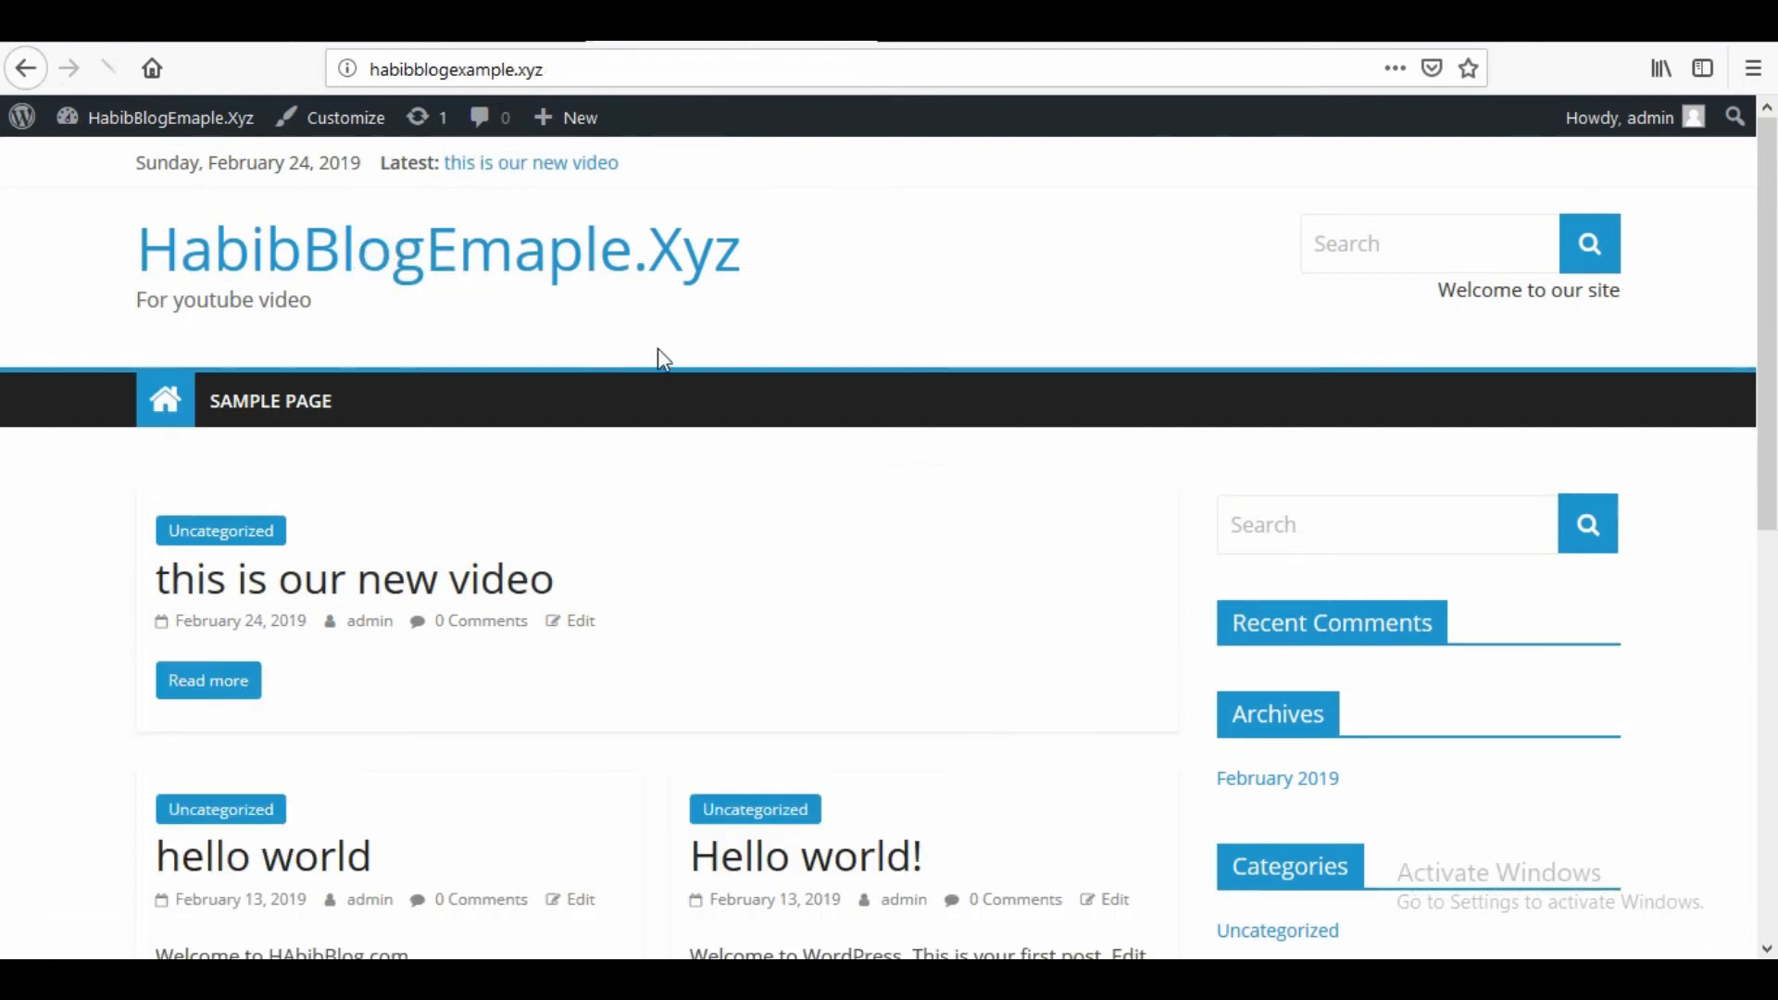
{"action": "scroll", "coordinate": [665, 389], "scroll_direction": "down", "scroll_amount": 3}
{"action": "scroll", "coordinate": [611, 621], "scroll_direction": "up", "scroll_amount": 3}
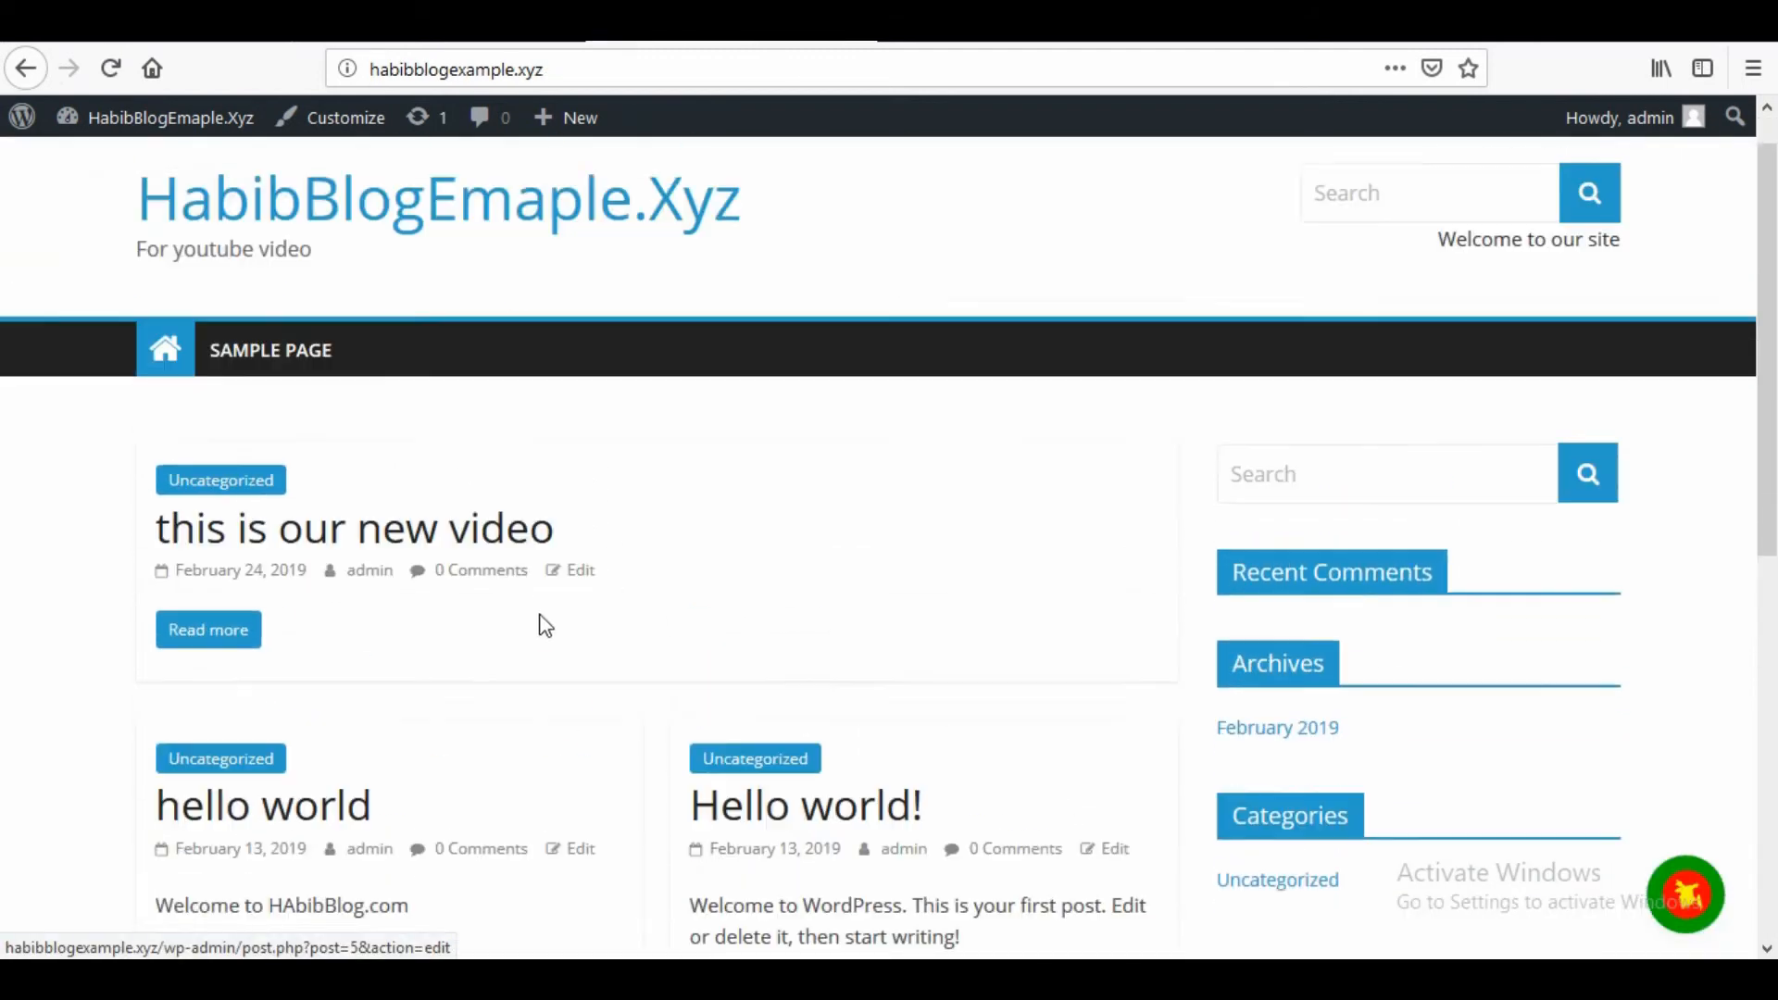
Open the "this is our new video" post from the home page and view its embedded video.
{"action": "left_click", "coordinate": [425, 576]}
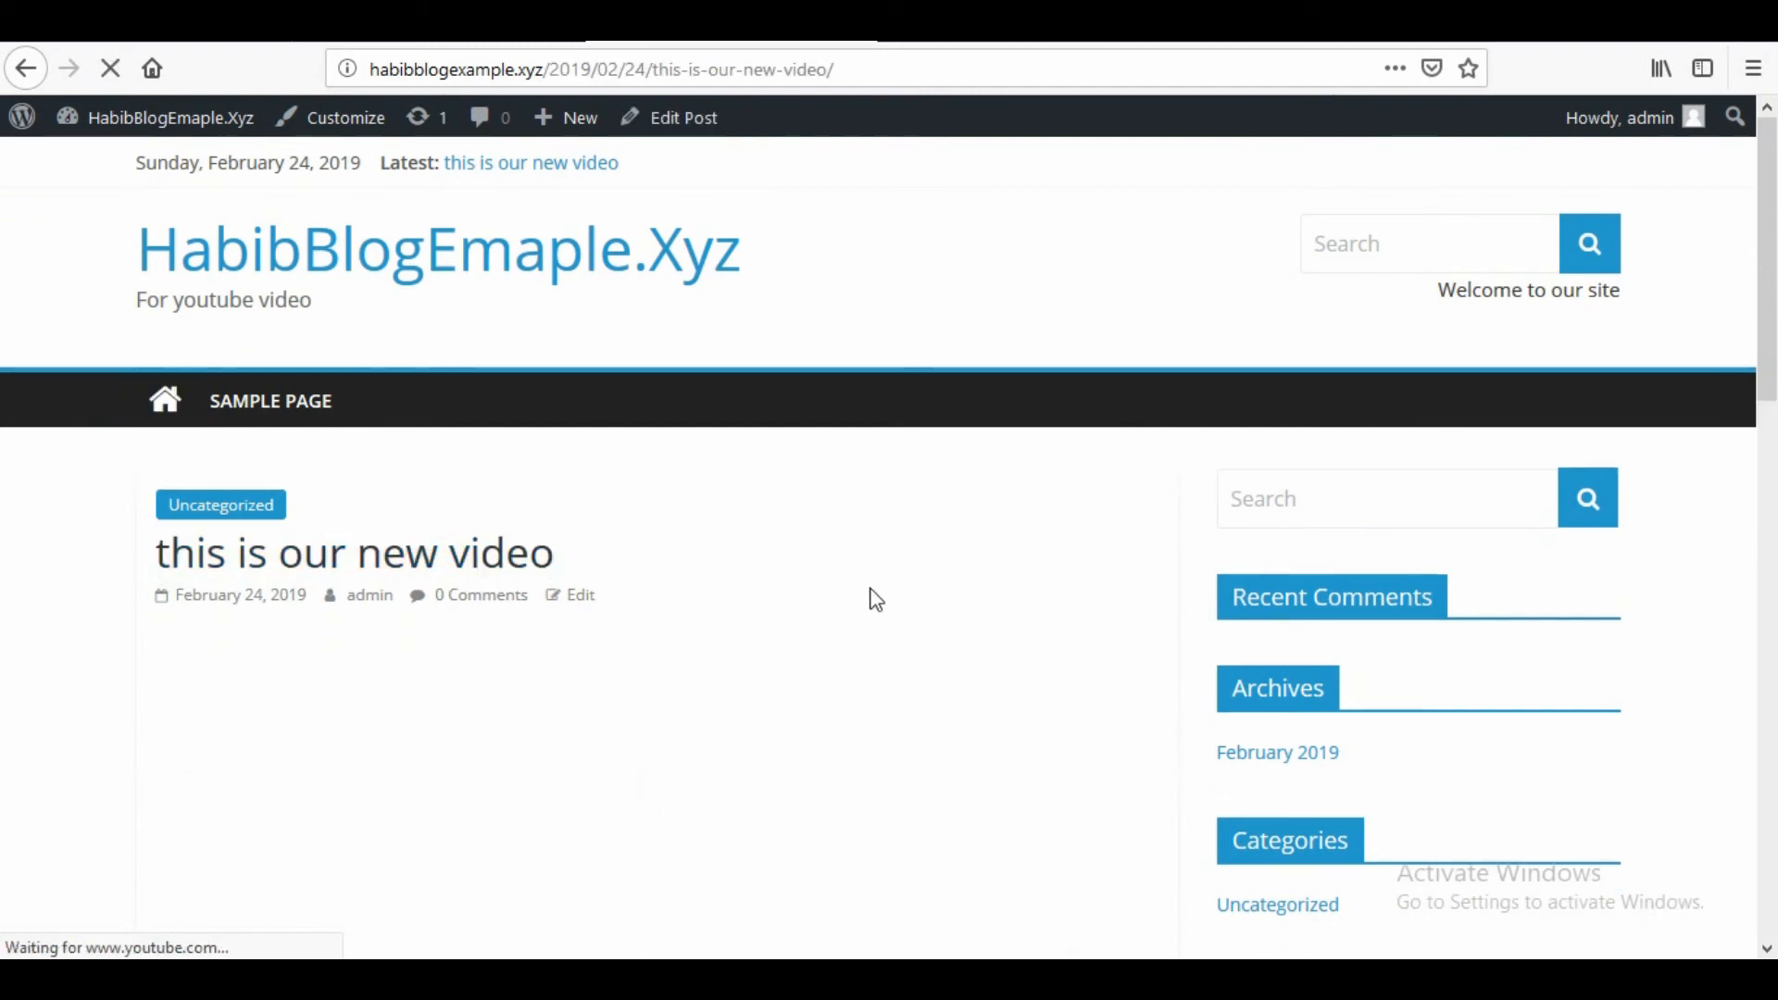
{"action": "scroll", "coordinate": [769, 685], "scroll_direction": "down", "scroll_amount": 2}
{"action": "scroll", "coordinate": [757, 754], "scroll_direction": "down", "scroll_amount": 3}
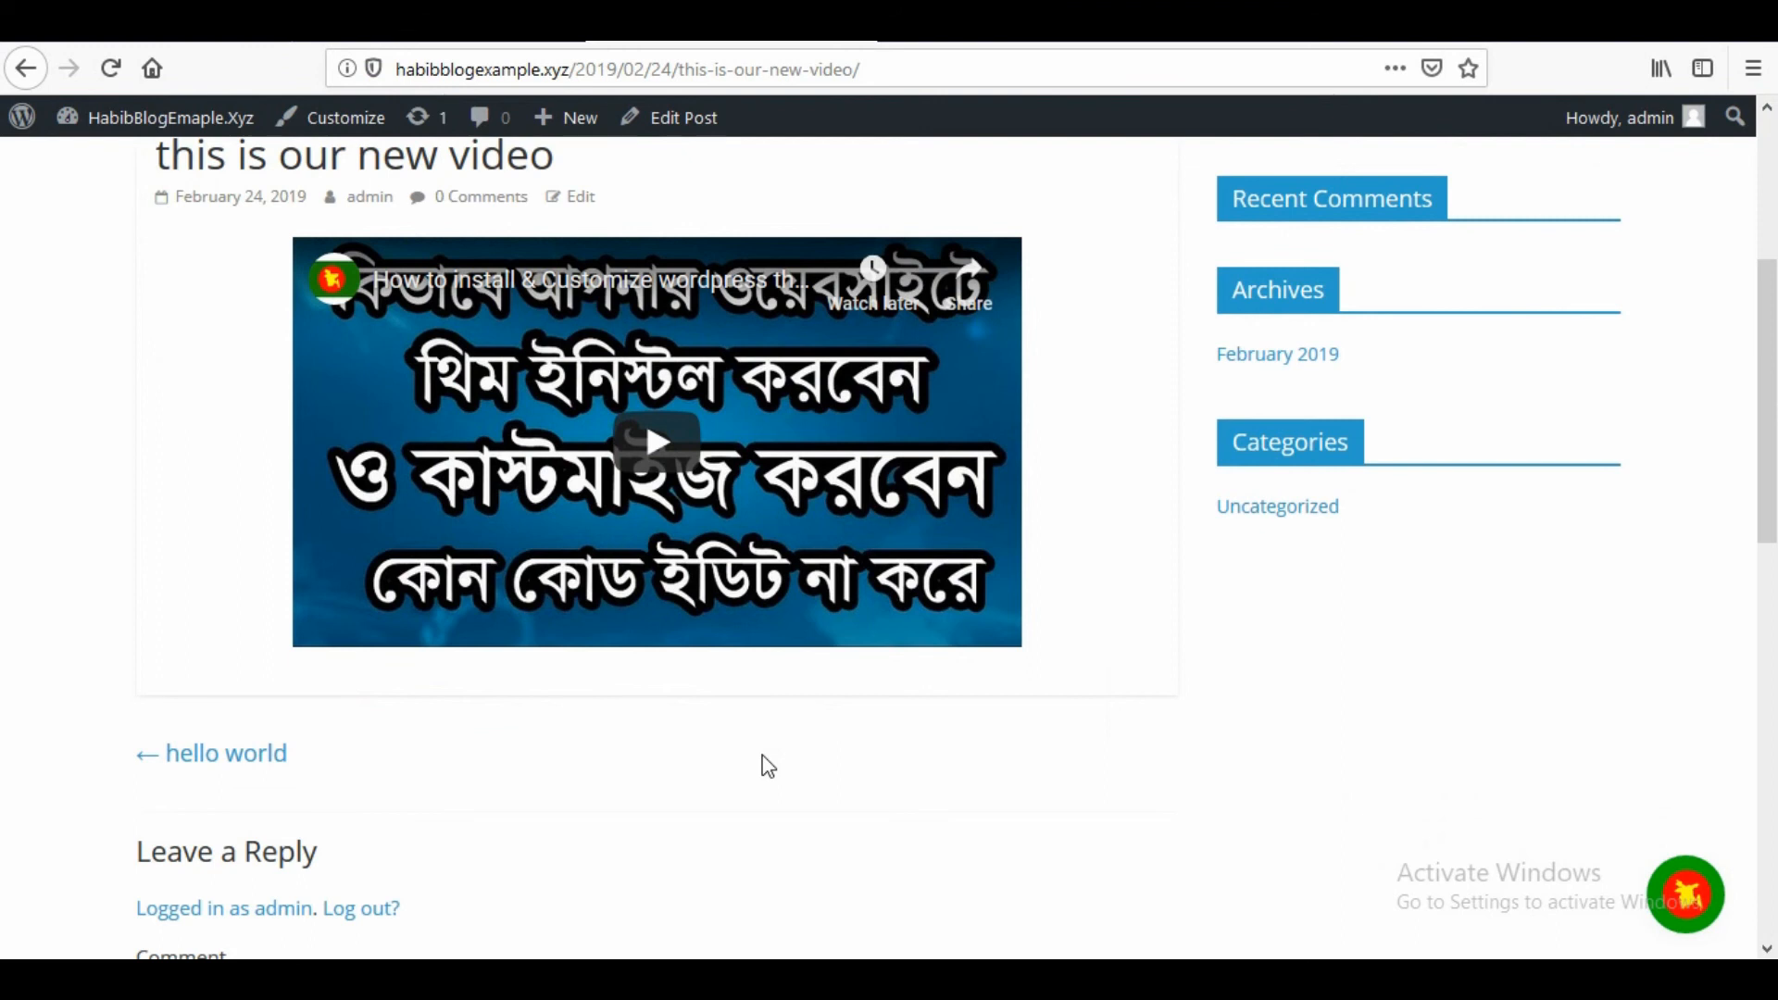